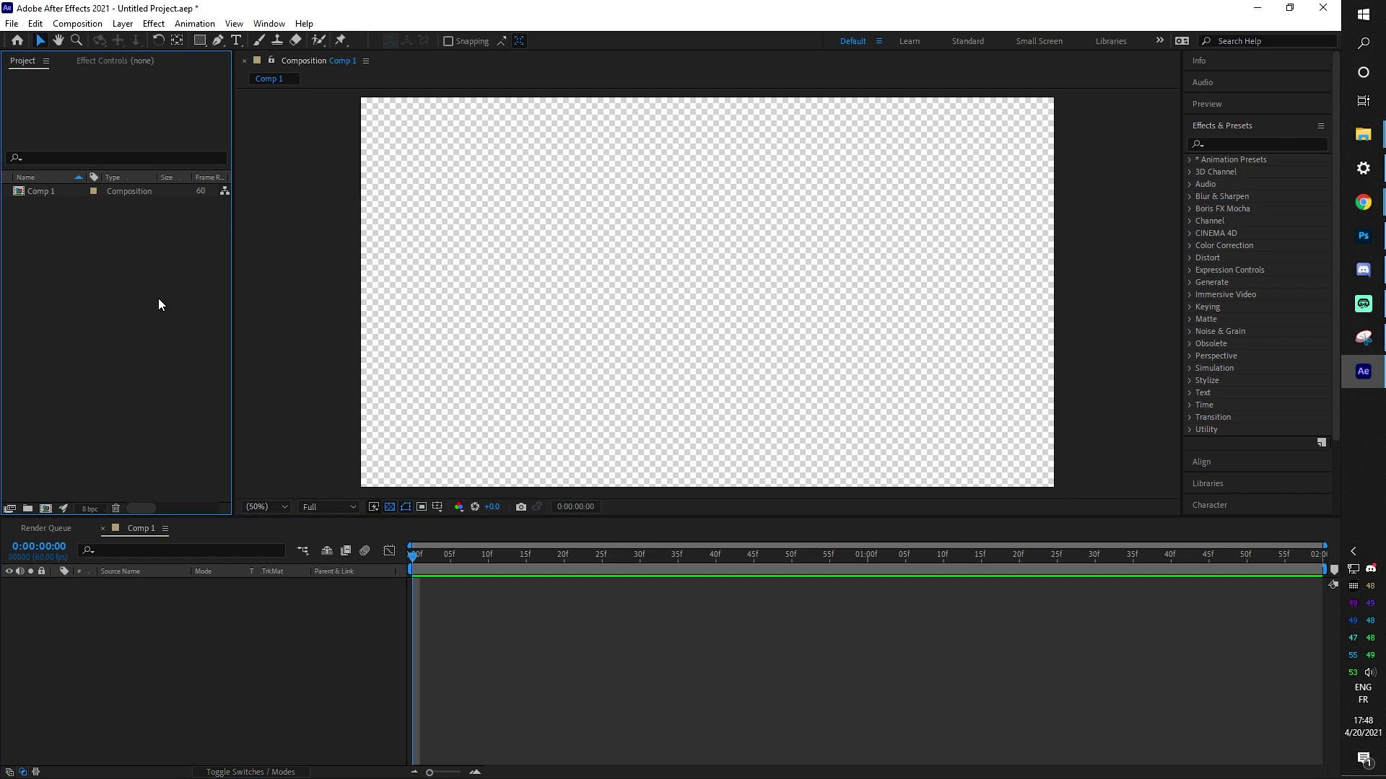
- Add a full-frame 1920×1080 black solid (Black Solid 1) to Comp 1, then deselect it
left_click(171, 620)
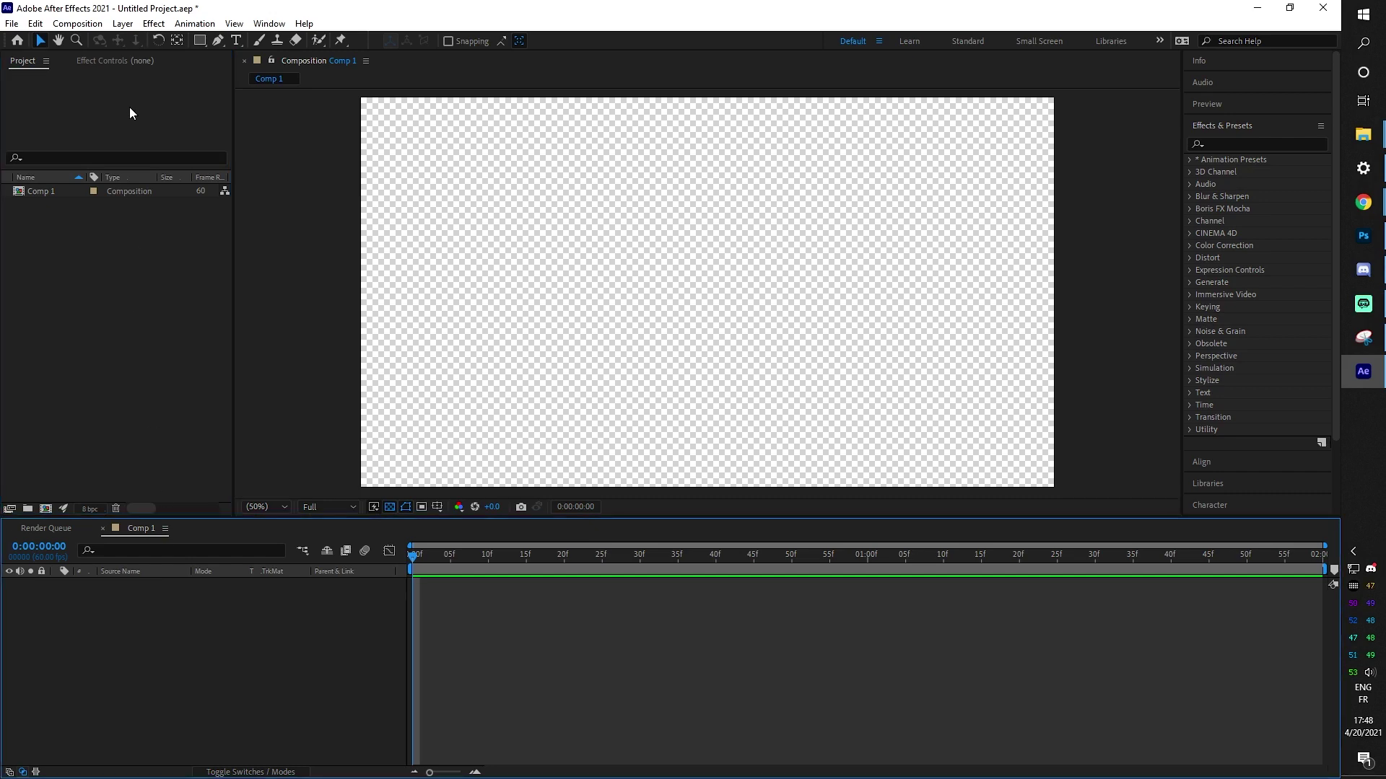
left_click(123, 23)
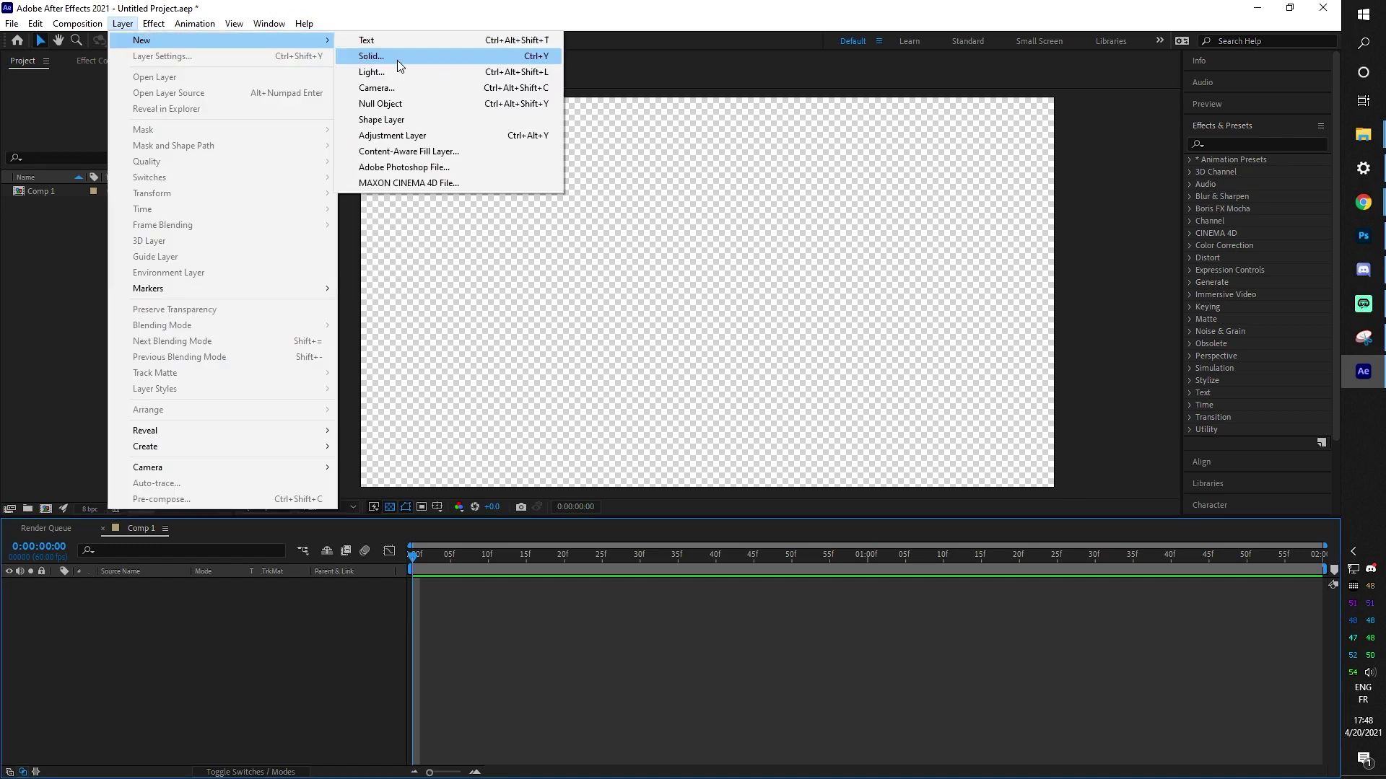
mouse_move(145, 38)
left_click(389, 55)
left_click(1033, 427)
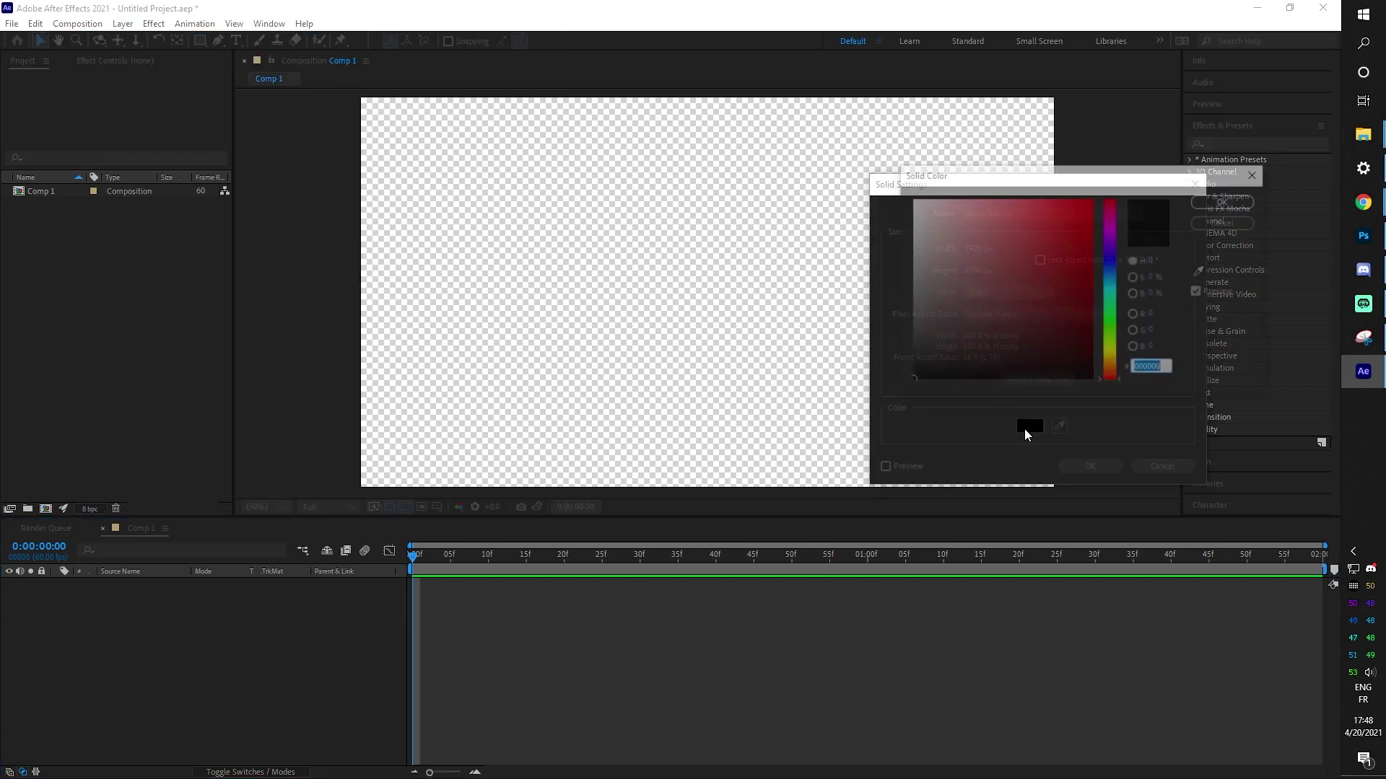
left_click(1220, 198)
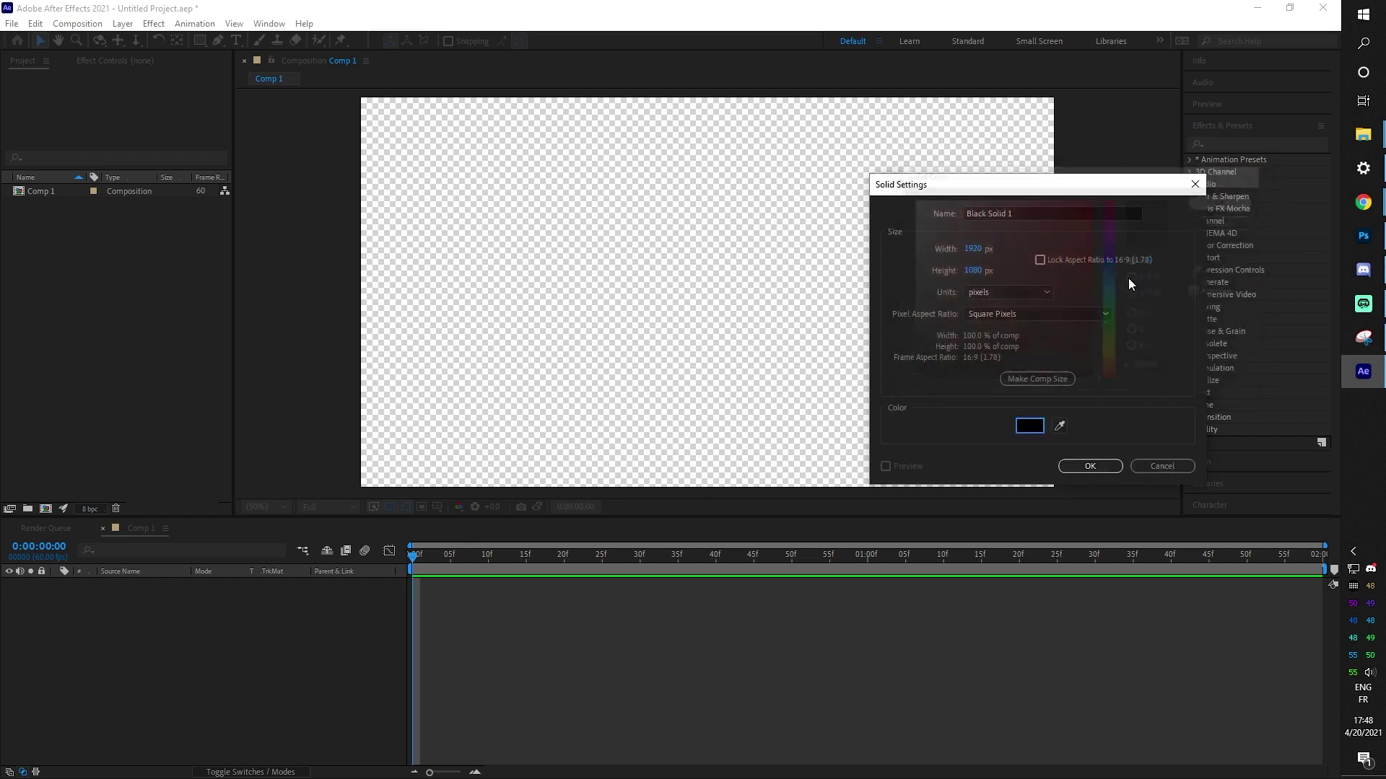
left_click(1090, 466)
left_click(289, 635)
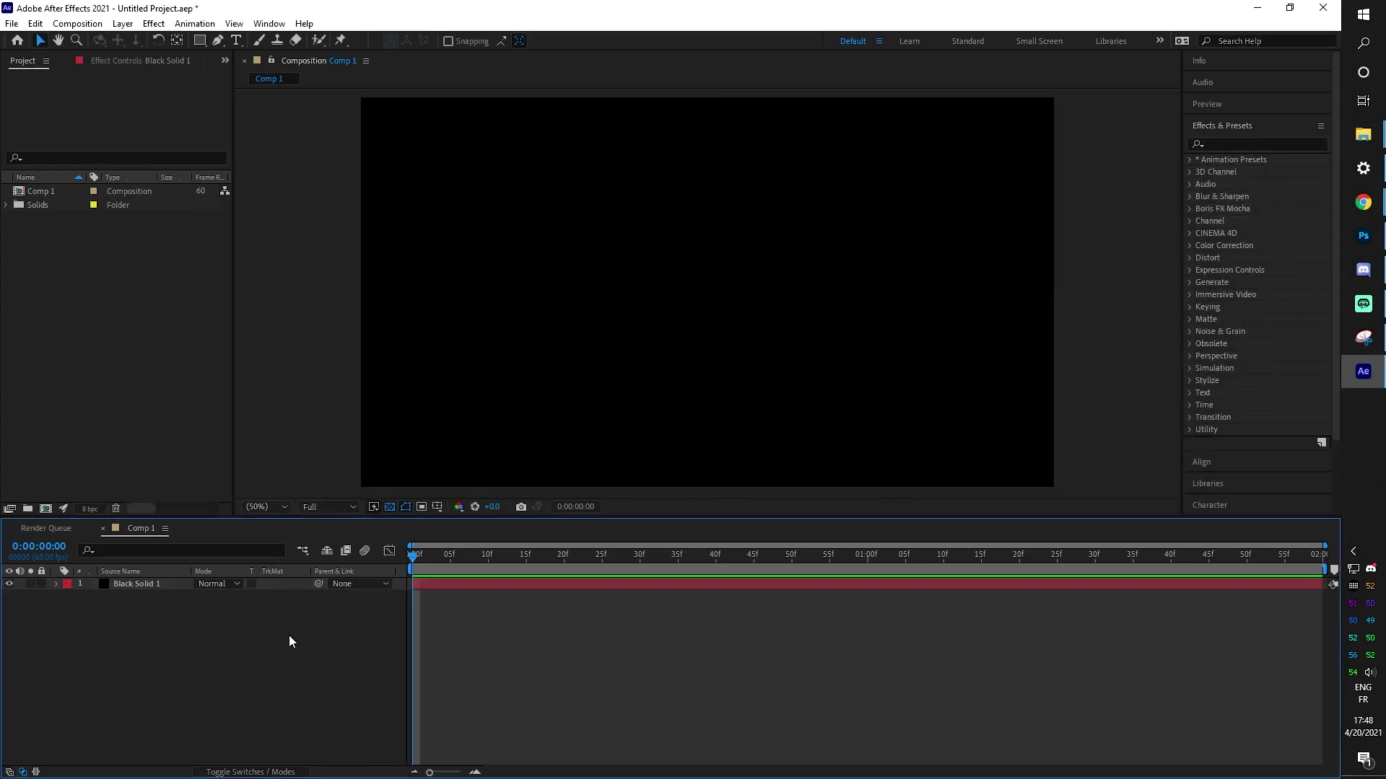
- Create White Solid 1 with colour FFFFFF above the black solid
left_click(117, 24)
mouse_move(128, 39)
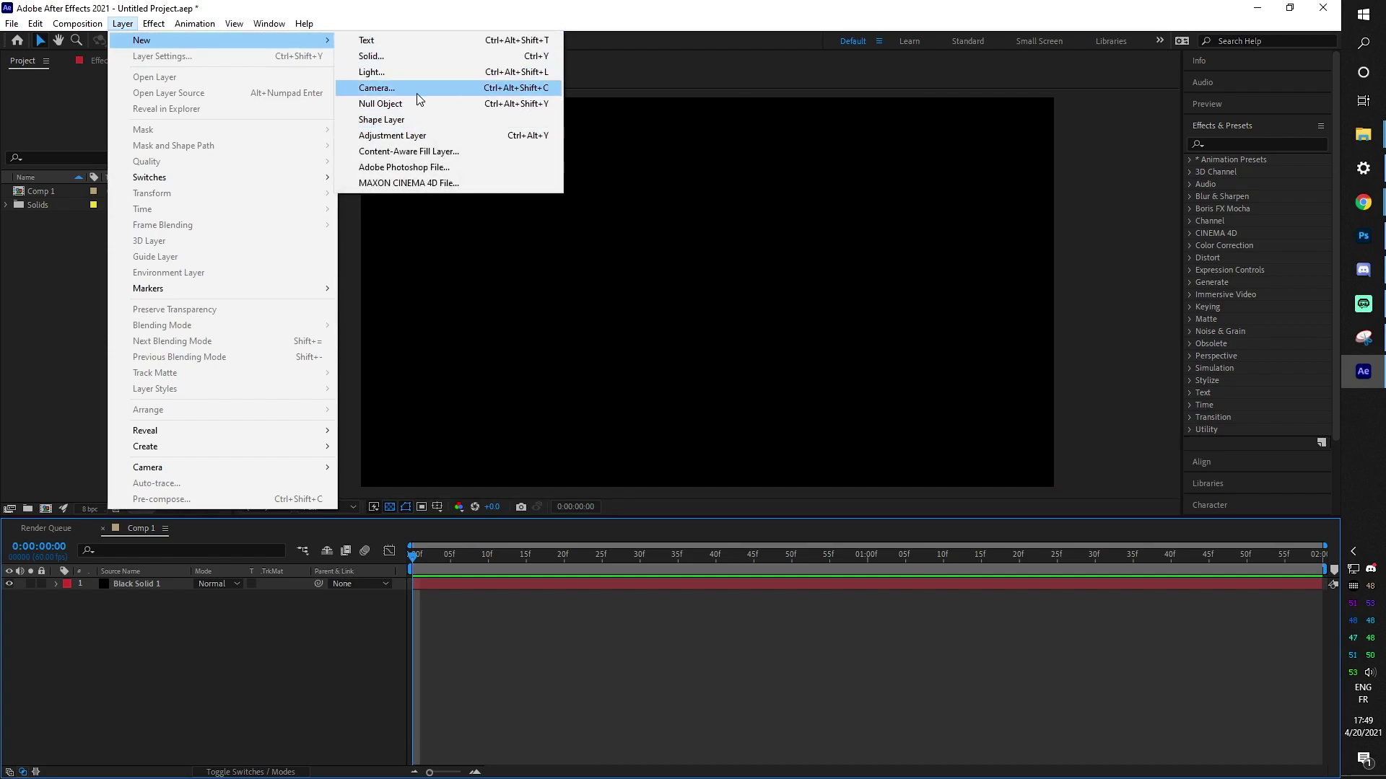
left_click(404, 55)
left_click(1025, 428)
type("ffffff")
left_click(1220, 200)
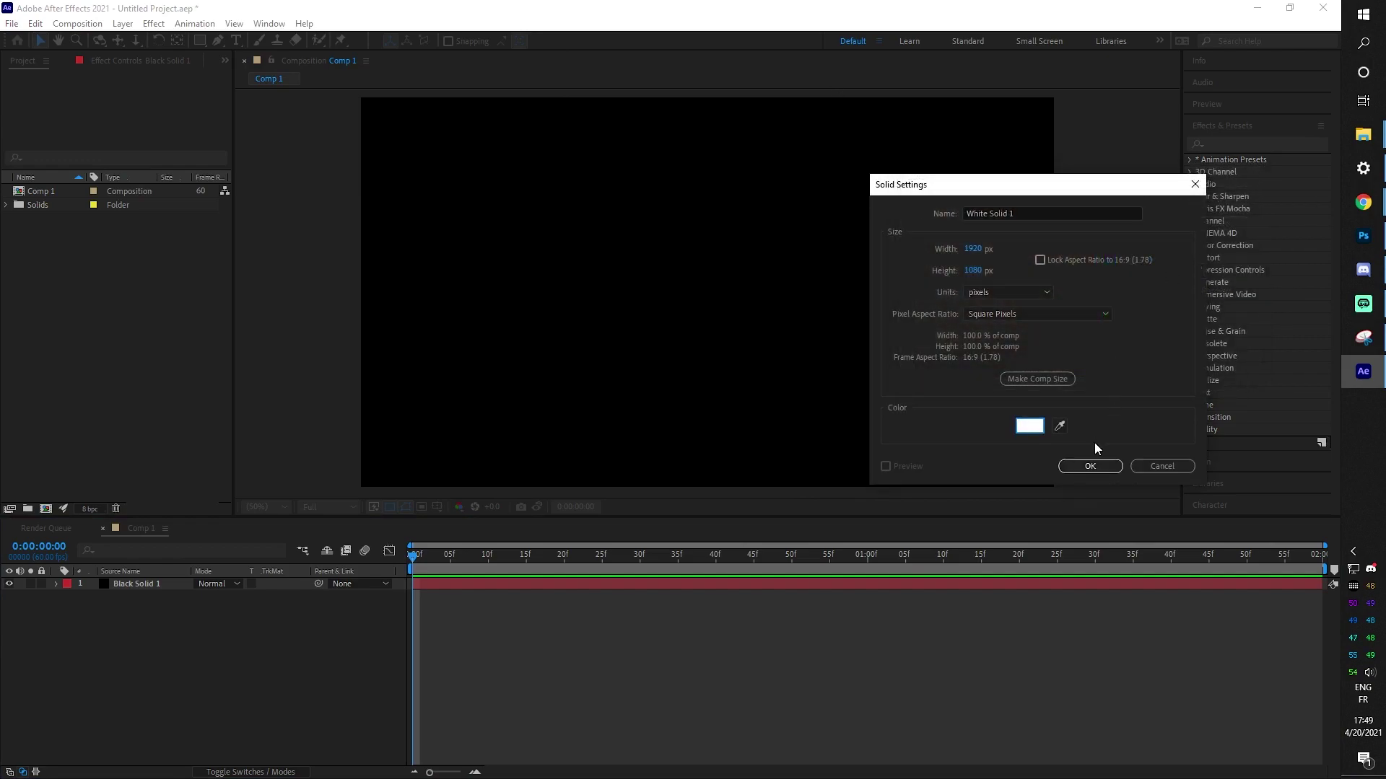
left_click(1090, 466)
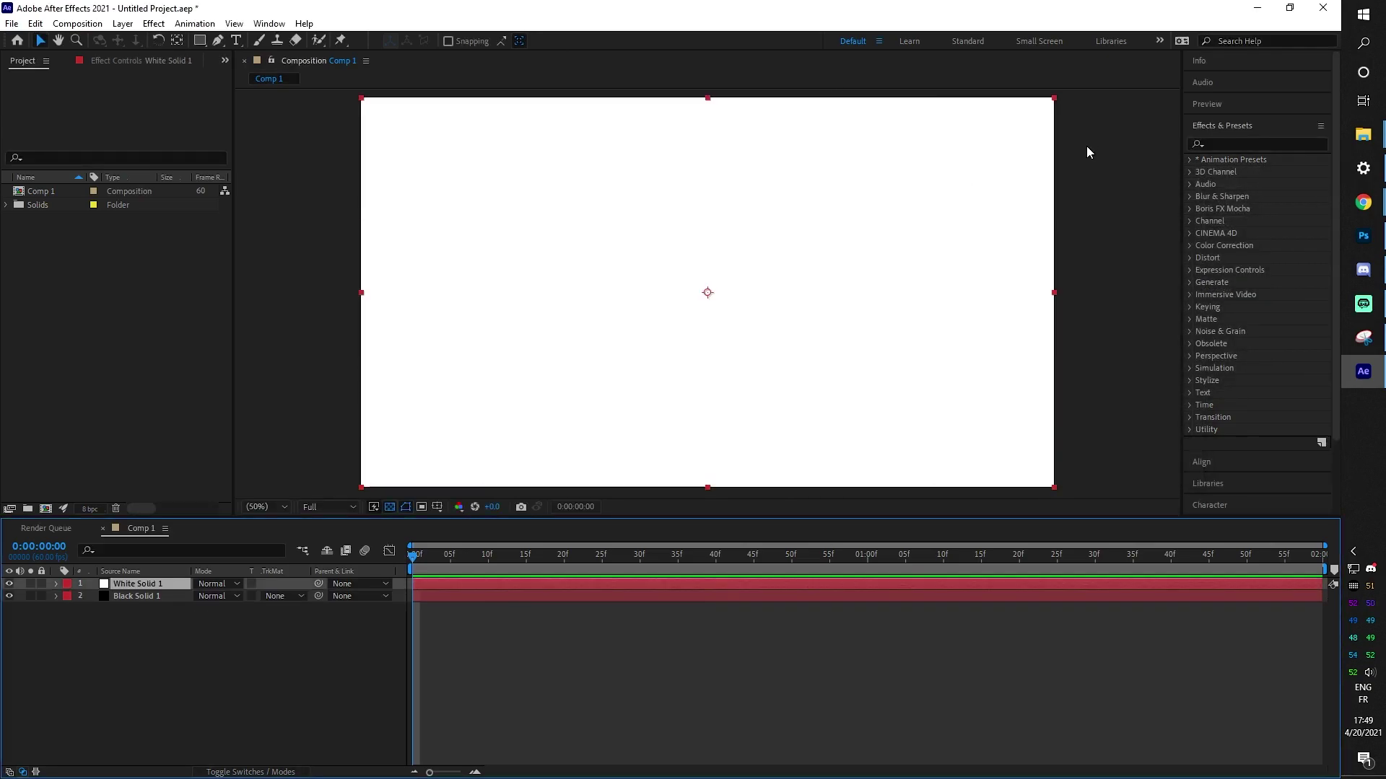
- Find CC Burn Film via a 'film' search, apply it to White Solid 1, and set Burn to 100
left_click(1229, 141)
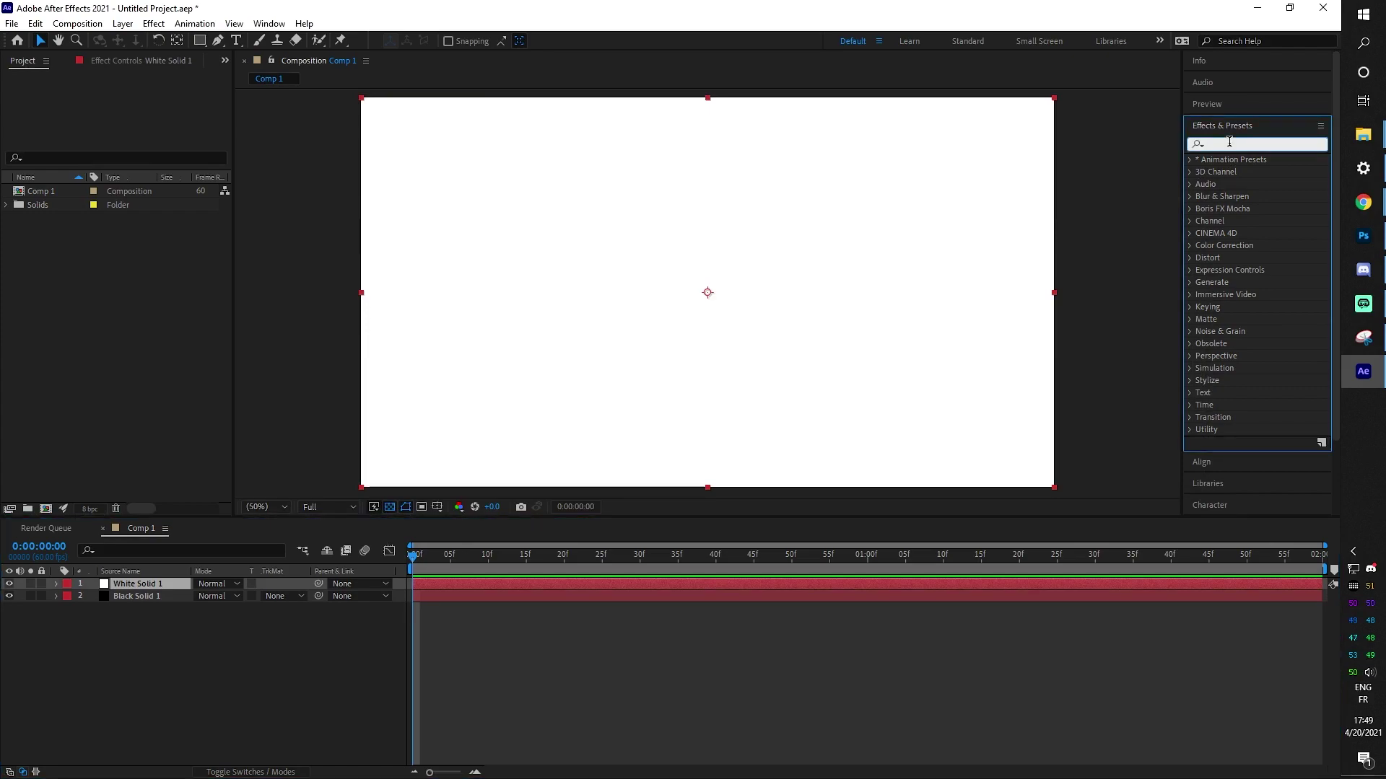
type("film")
mouse_move(1246, 221)
left_mouse_down()
mouse_move(674, 415)
mouse_move(644, 274)
left_mouse_up()
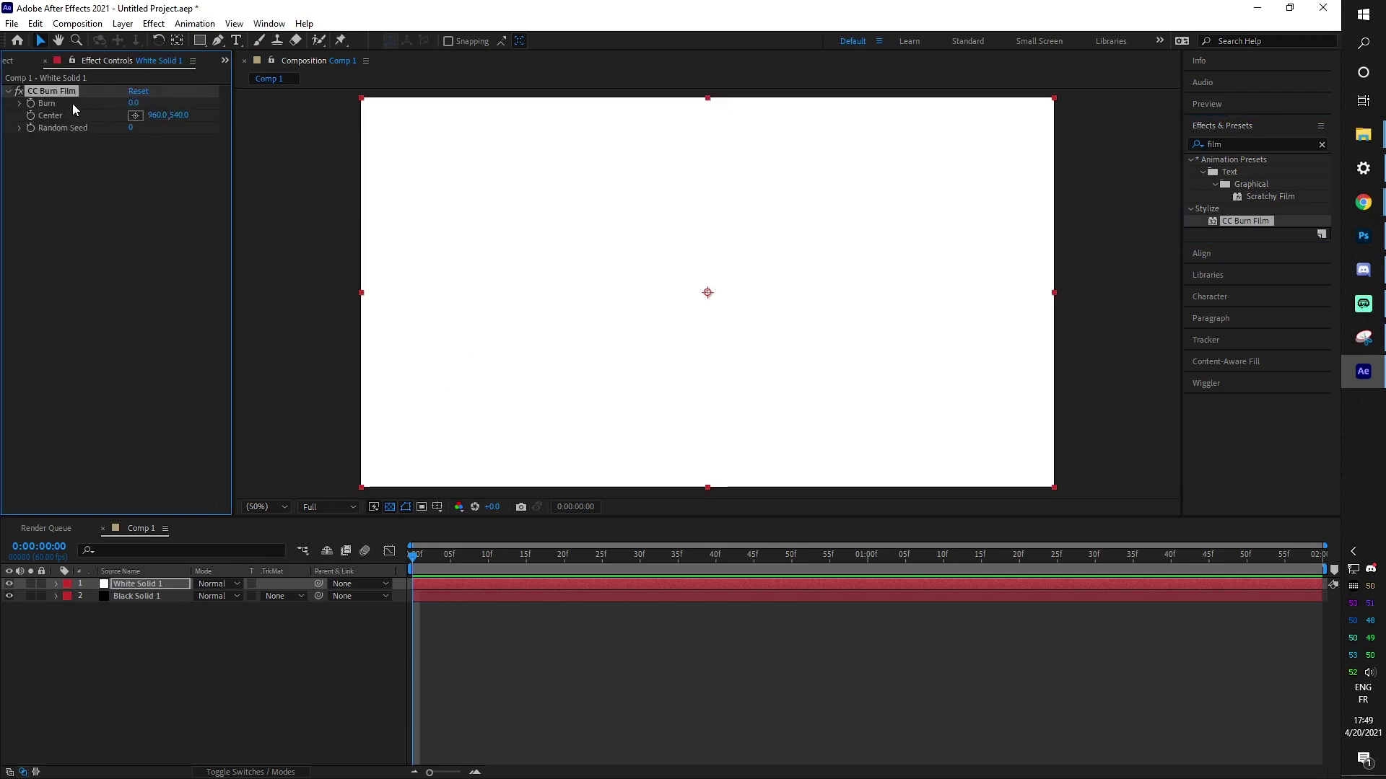
mouse_move(131, 103)
left_mouse_down()
mouse_move(206, 110)
mouse_move(124, 119)
mouse_move(202, 122)
left_mouse_up()
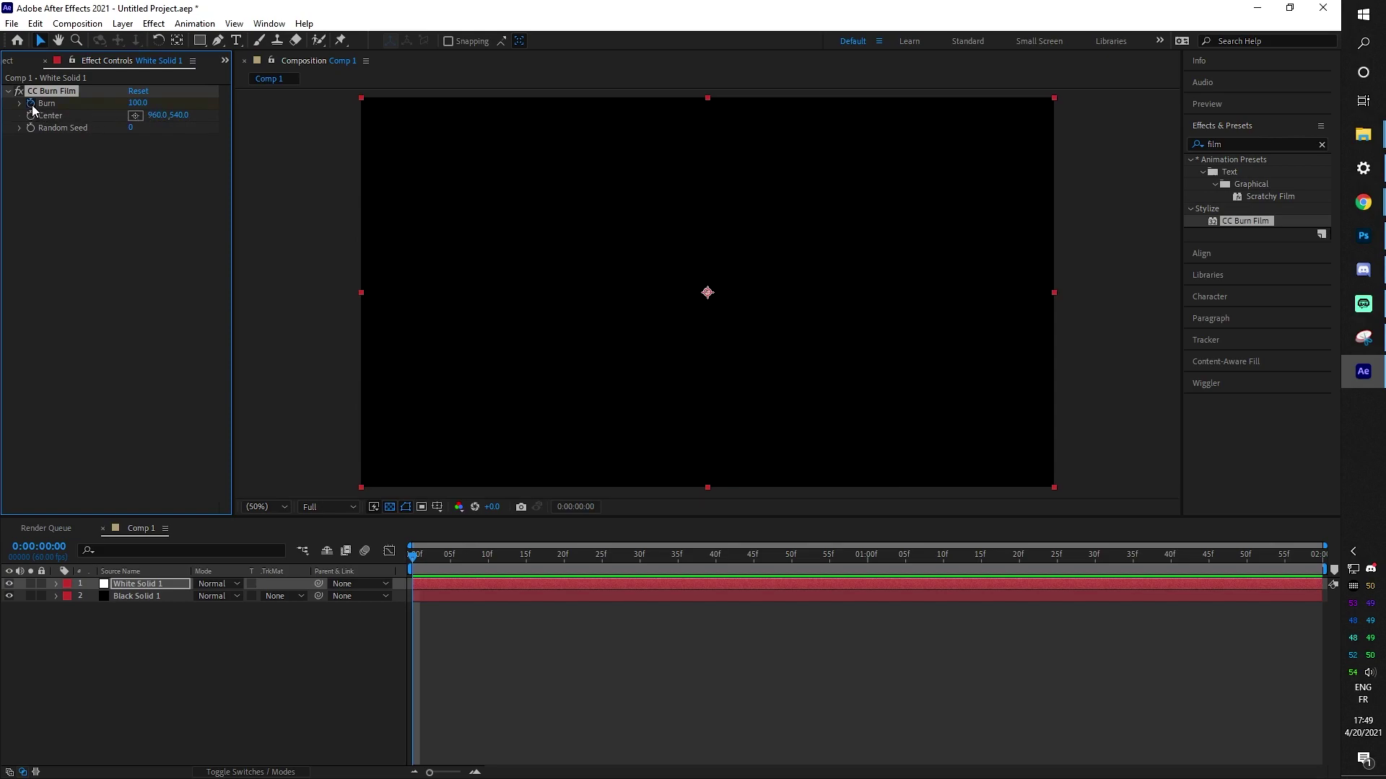
- At the composition's last frame, set Burn to 0 and preview the burn animation
left_click_drag(638, 561, 1312, 579)
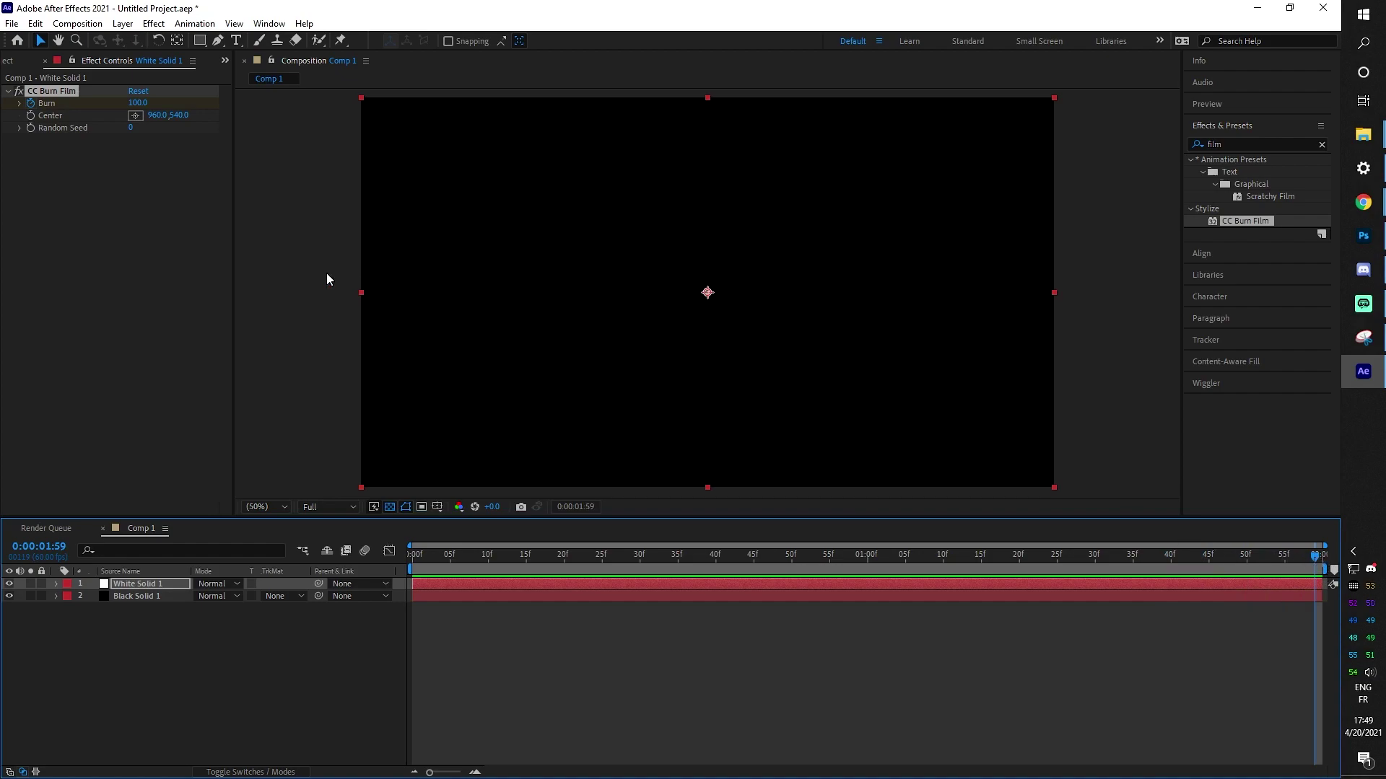
left_click_drag(140, 103, 82, 120)
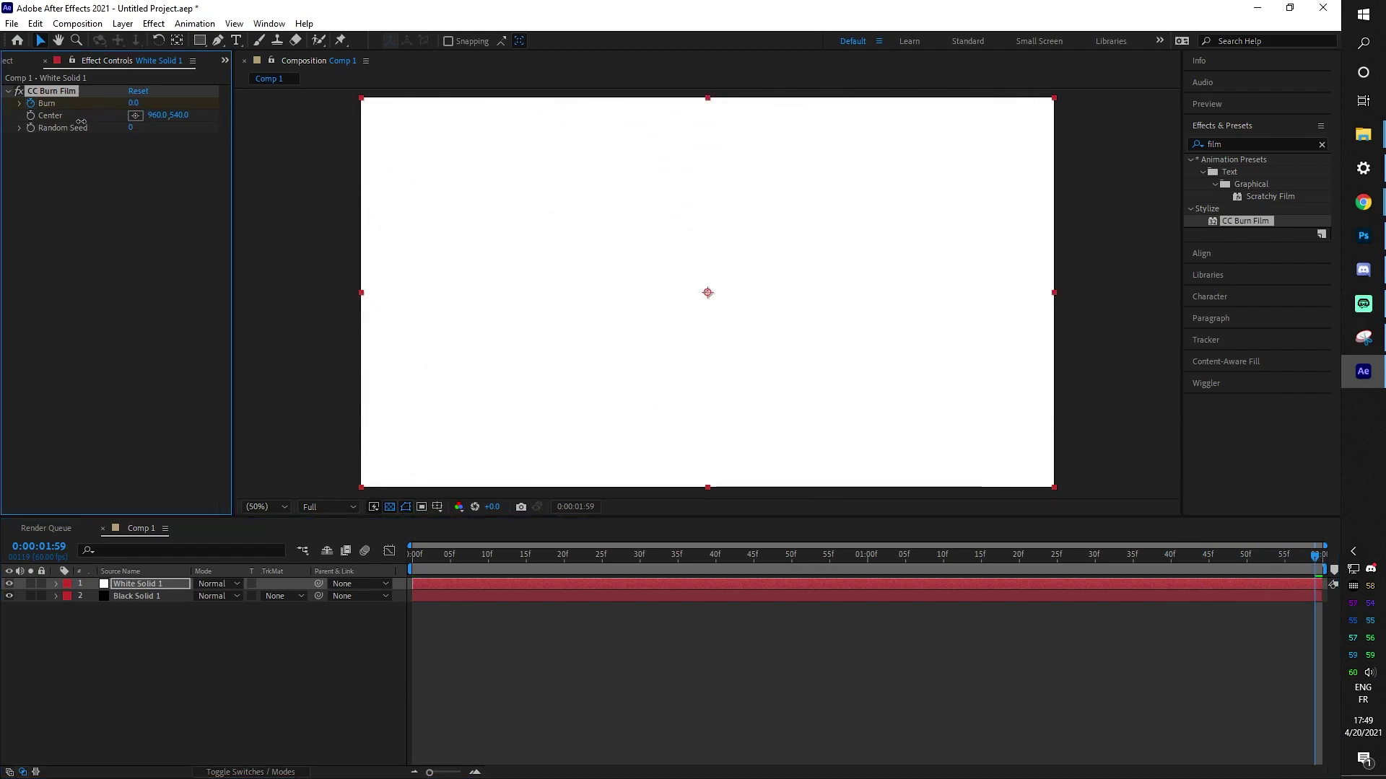
key("space")
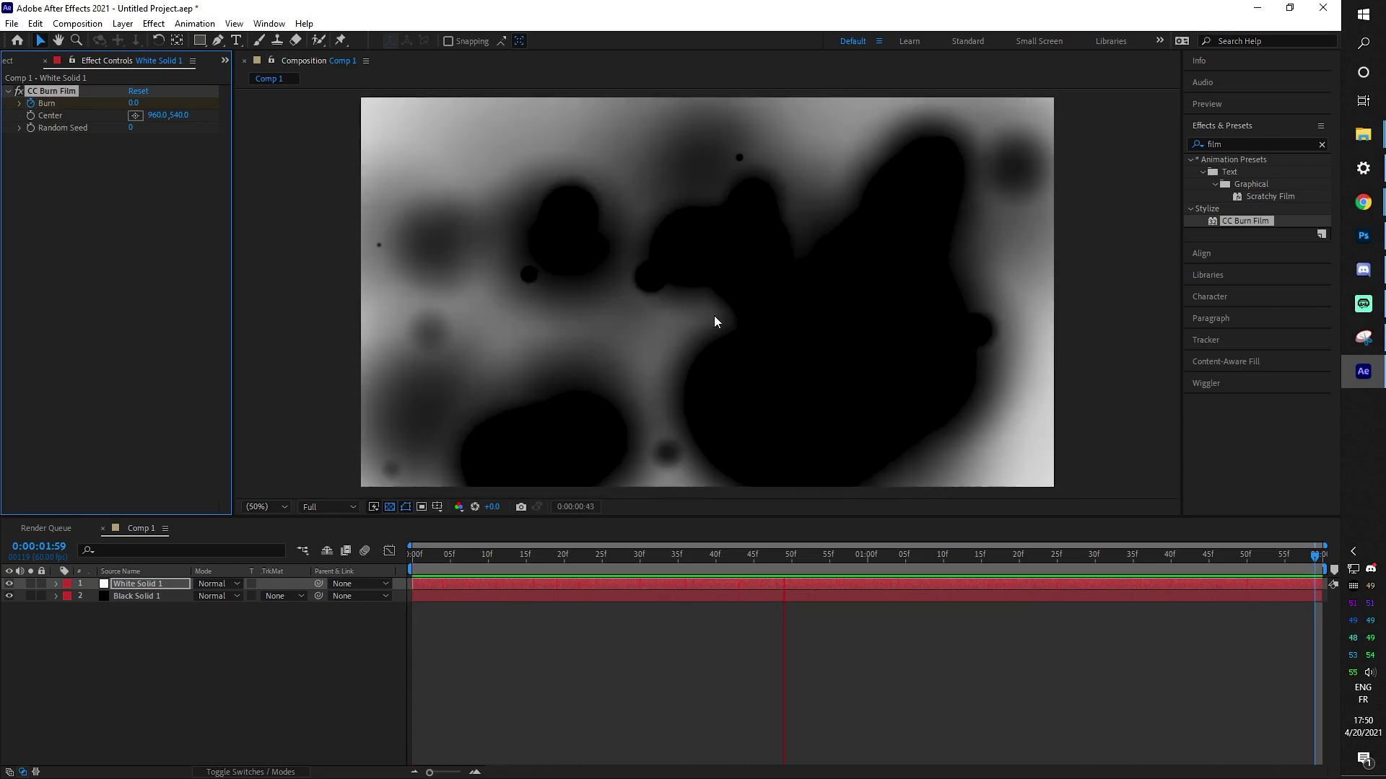
key("space")
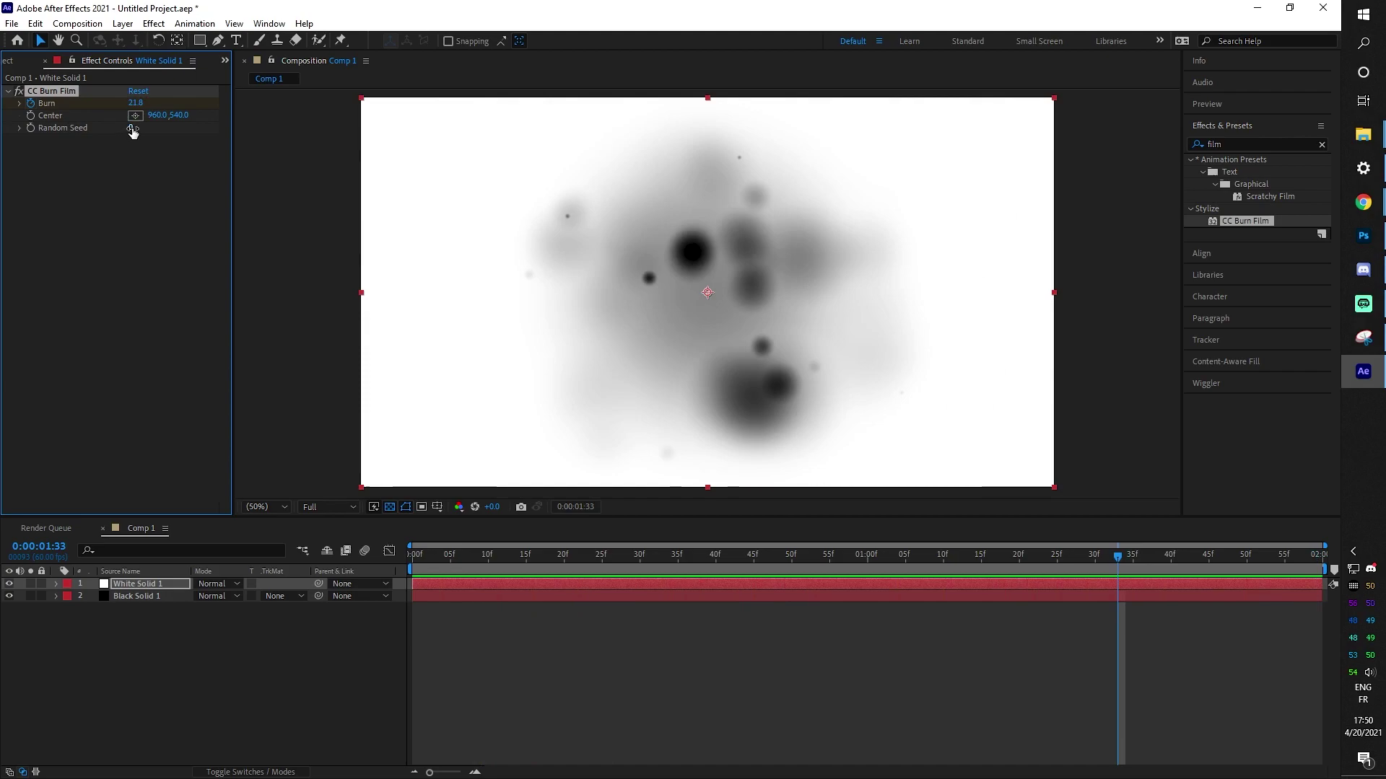
- Change Random Seed to 110 and preview the new blotch pattern
left_click_drag(134, 129, 140, 128)
key("space")
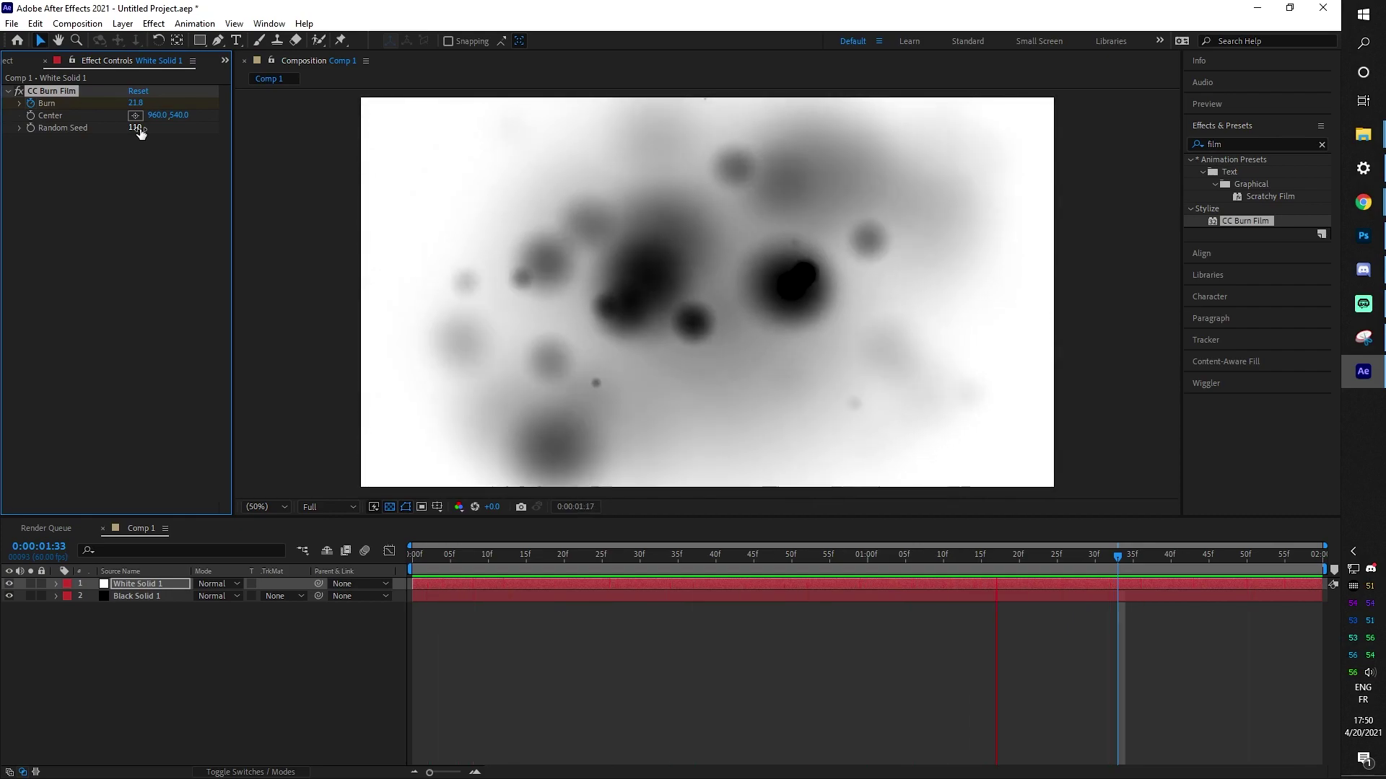
key("space")
- Queue Comp 1 for rendering with QuickTime format, RGB channels and audio output off
left_click(77, 23)
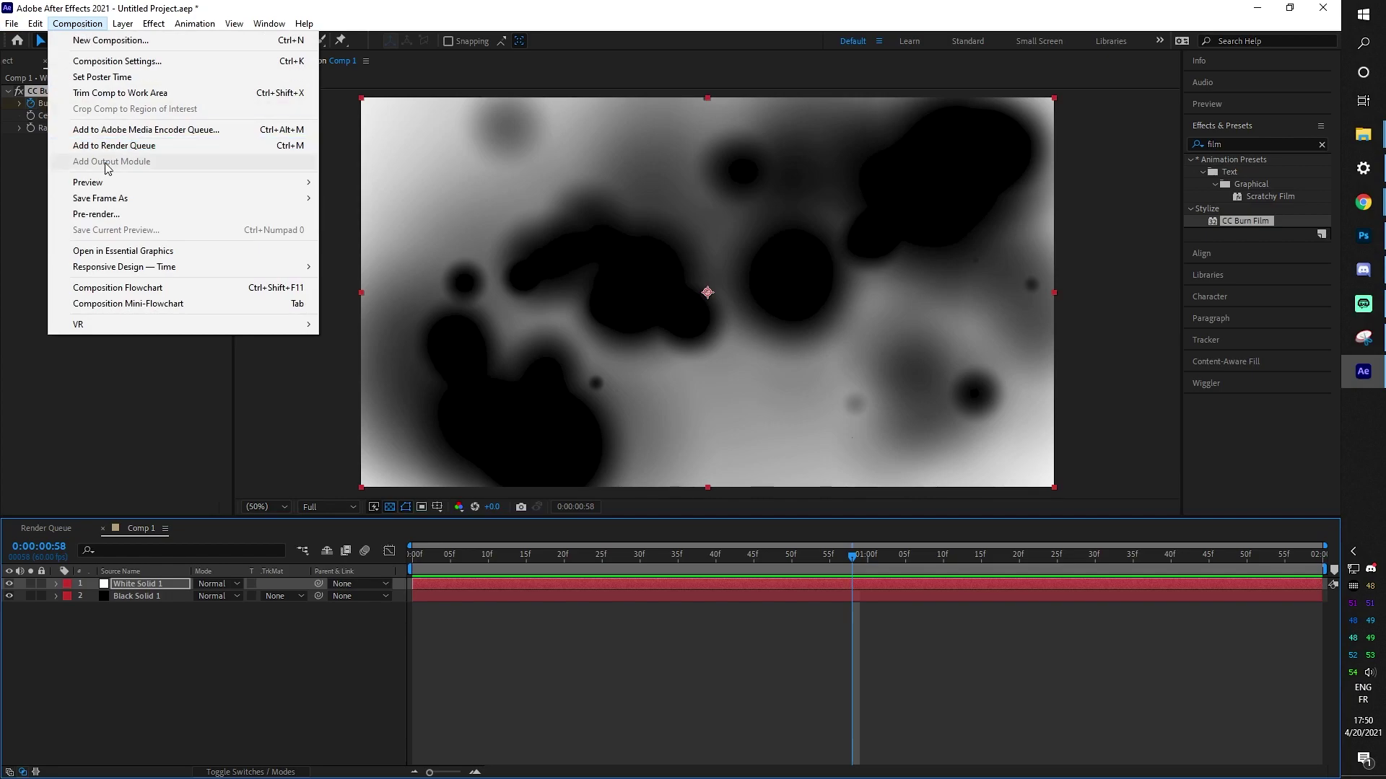
left_click(124, 147)
left_click(119, 625)
left_click(570, 175)
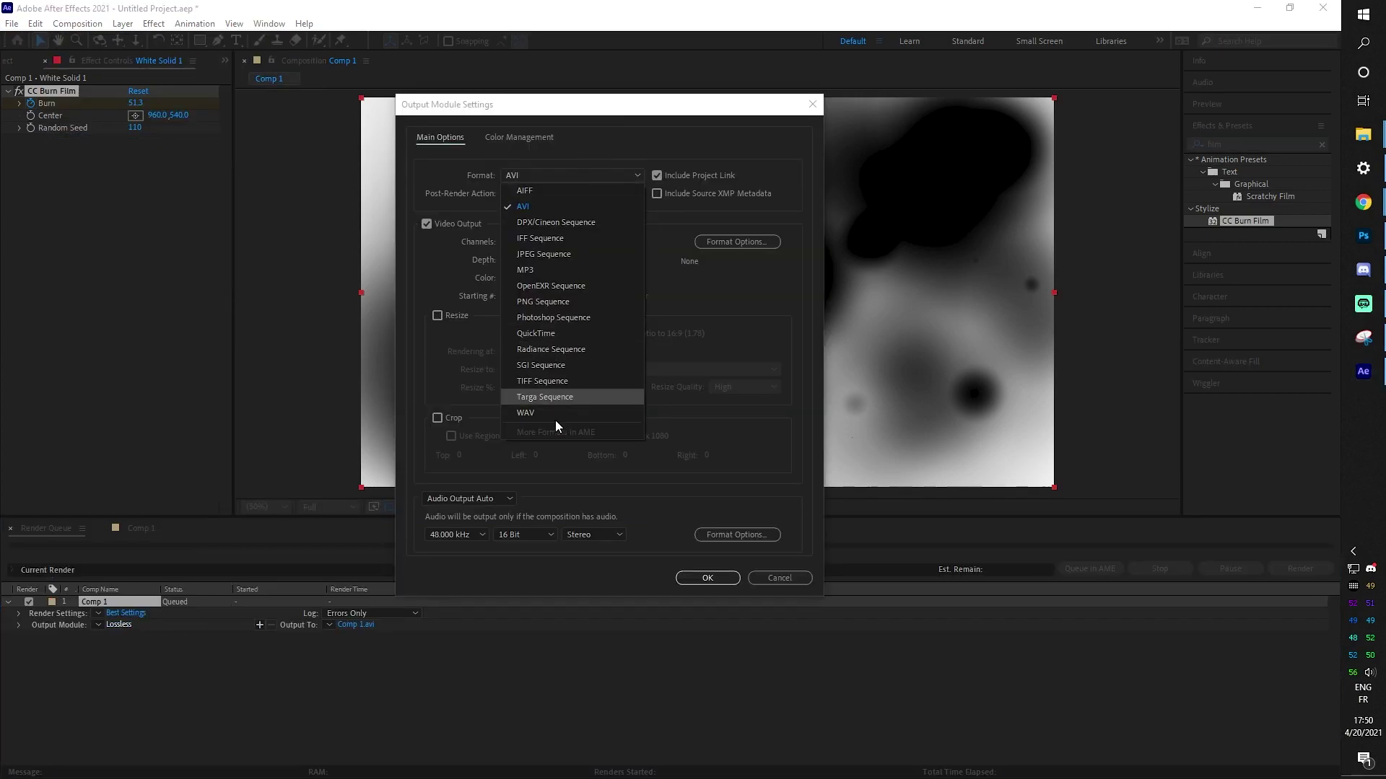
left_click(545, 333)
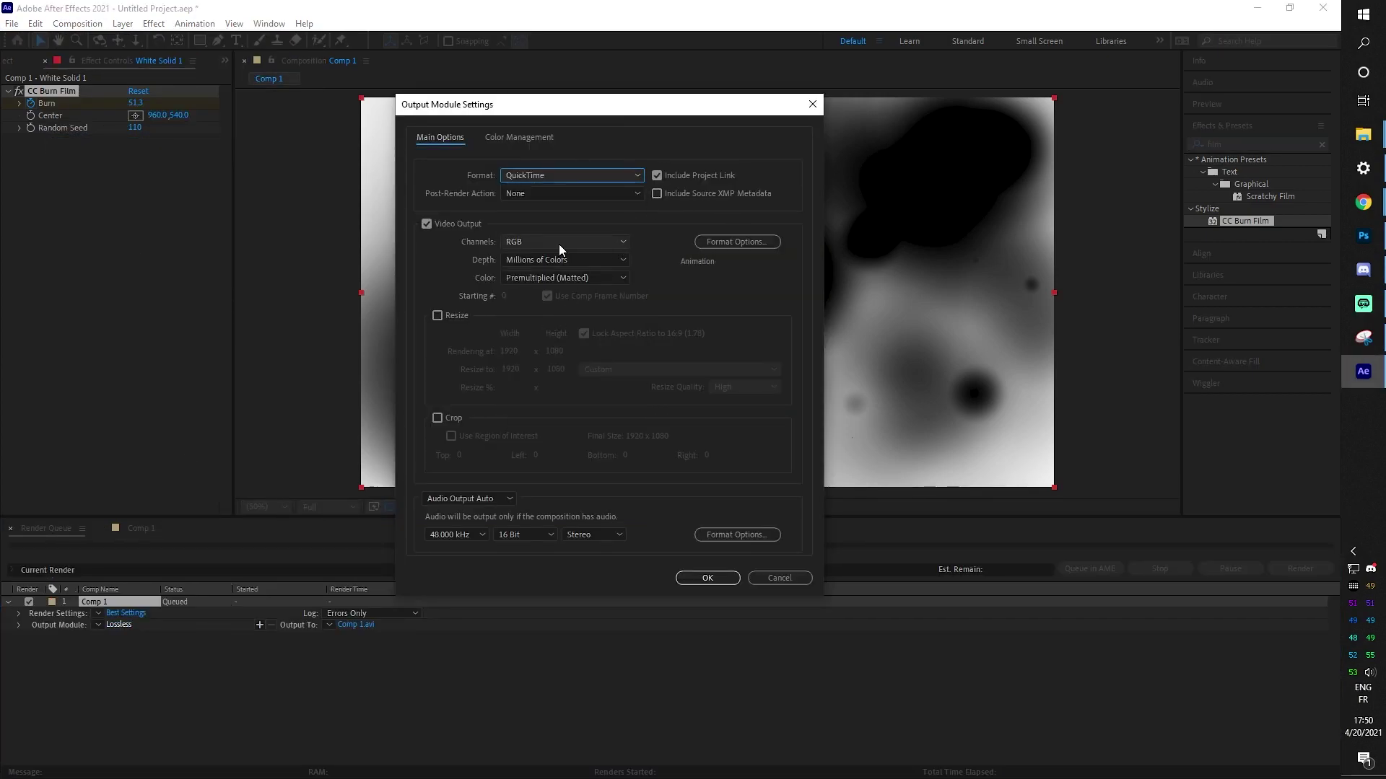
left_click(530, 244)
left_click(524, 257)
left_click(474, 499)
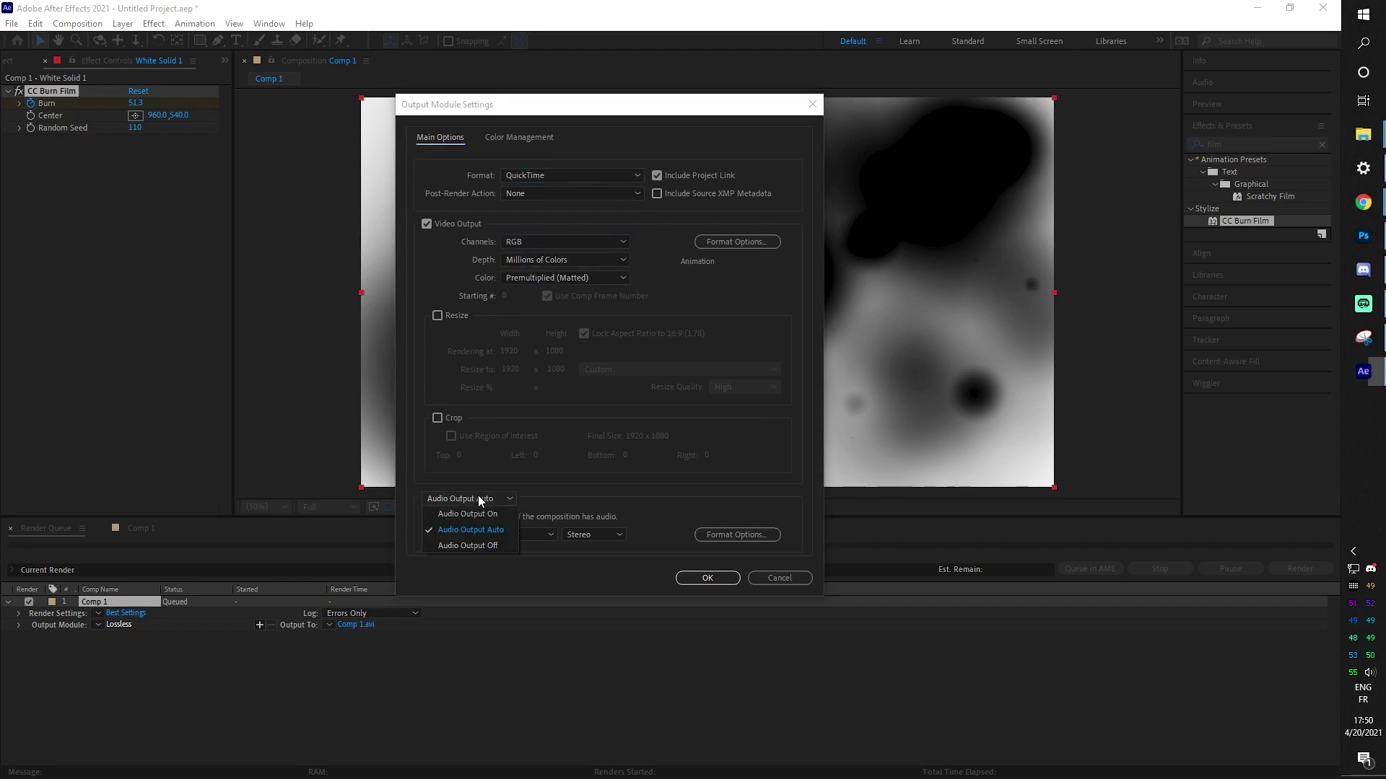
left_click(462, 547)
key("Return")
- Name the output file 'Burn matte' and render the movie
left_click(361, 625)
type("Burn matte")
key("Return")
left_click(1303, 569)
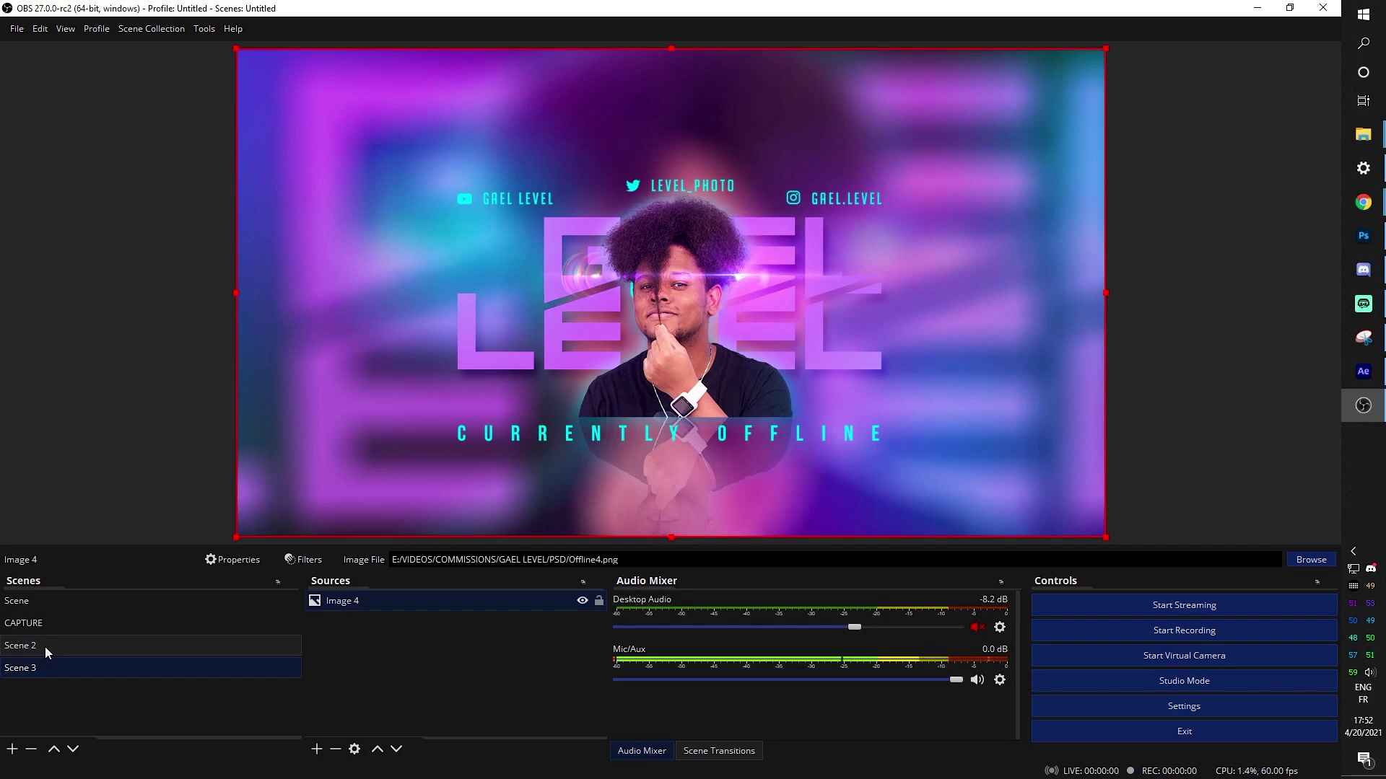
- Switch back and forth between Scene 2 and Scene 3 to test the current transition
left_click(45, 646)
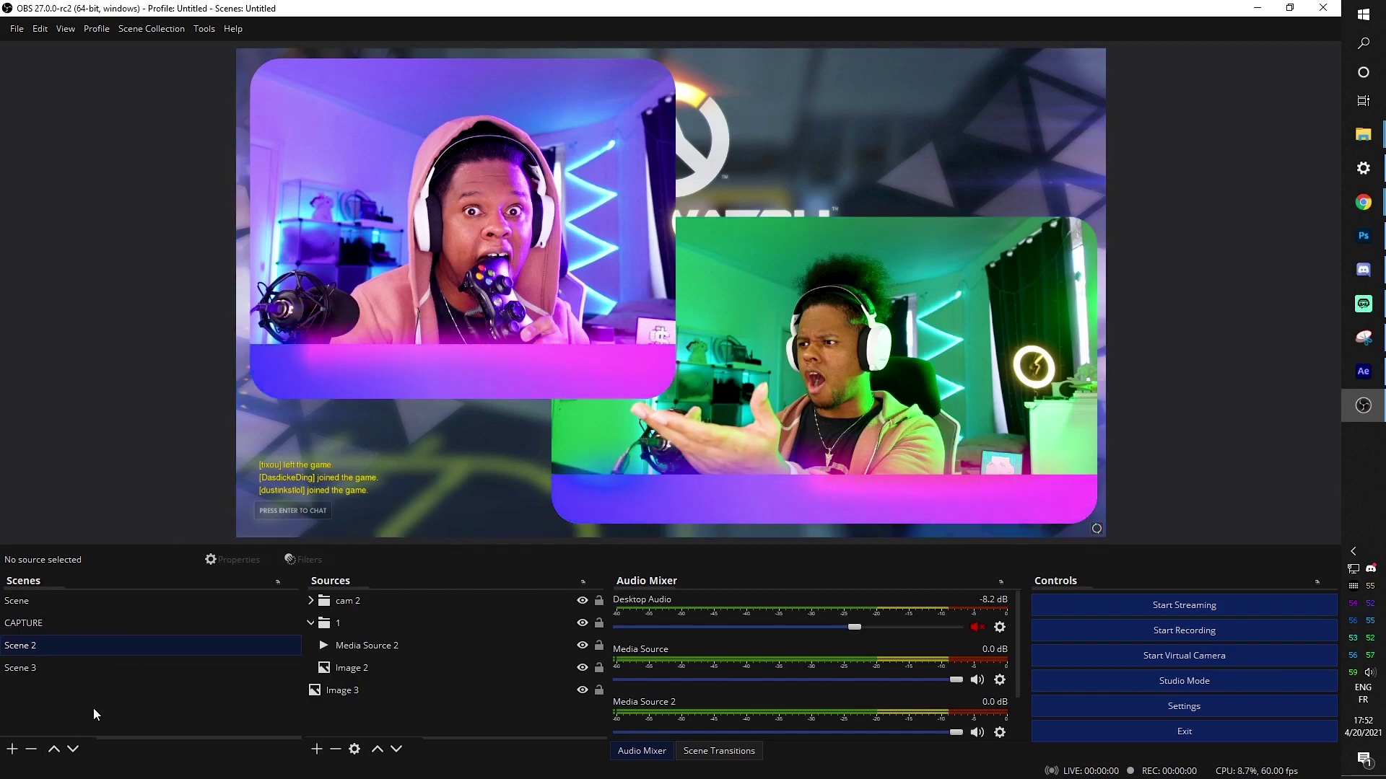
left_click(33, 669)
left_click(49, 644)
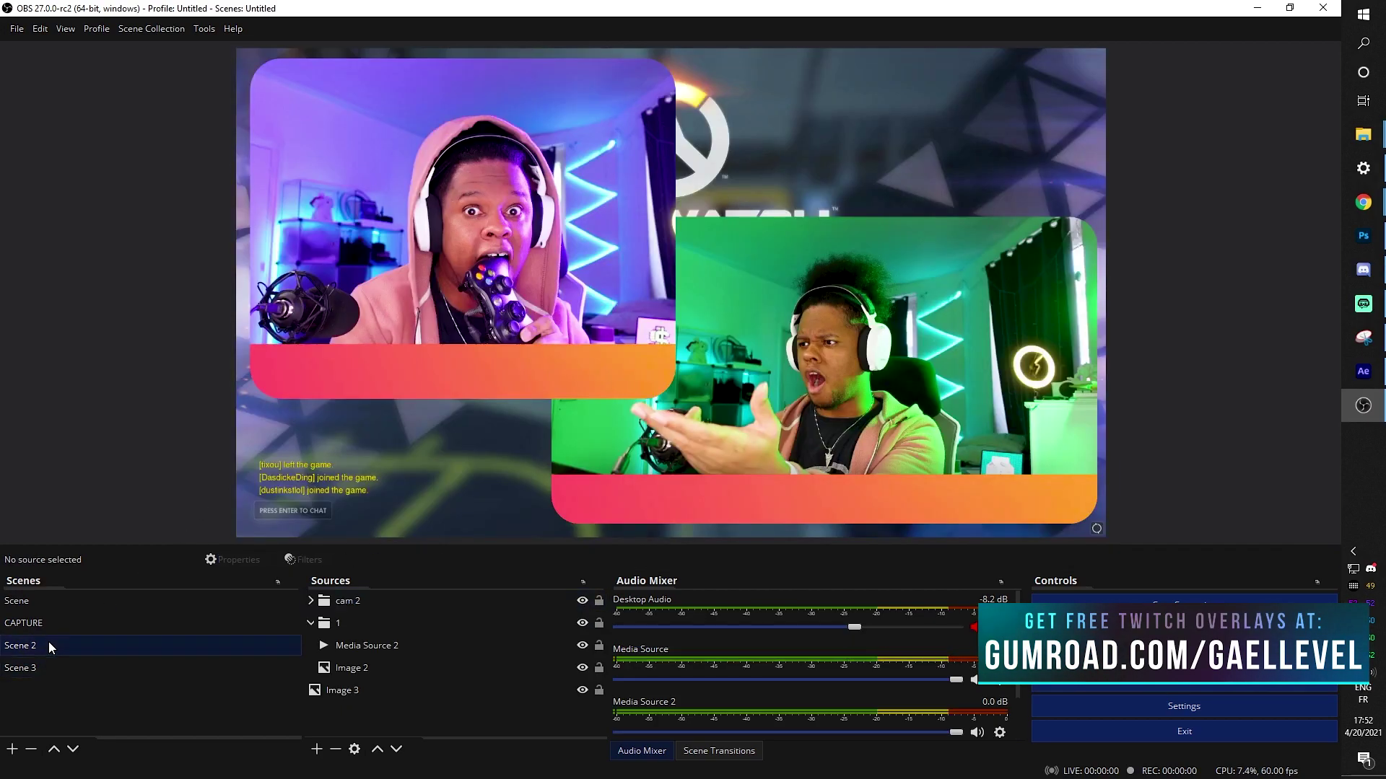
left_click(36, 669)
left_click(72, 649)
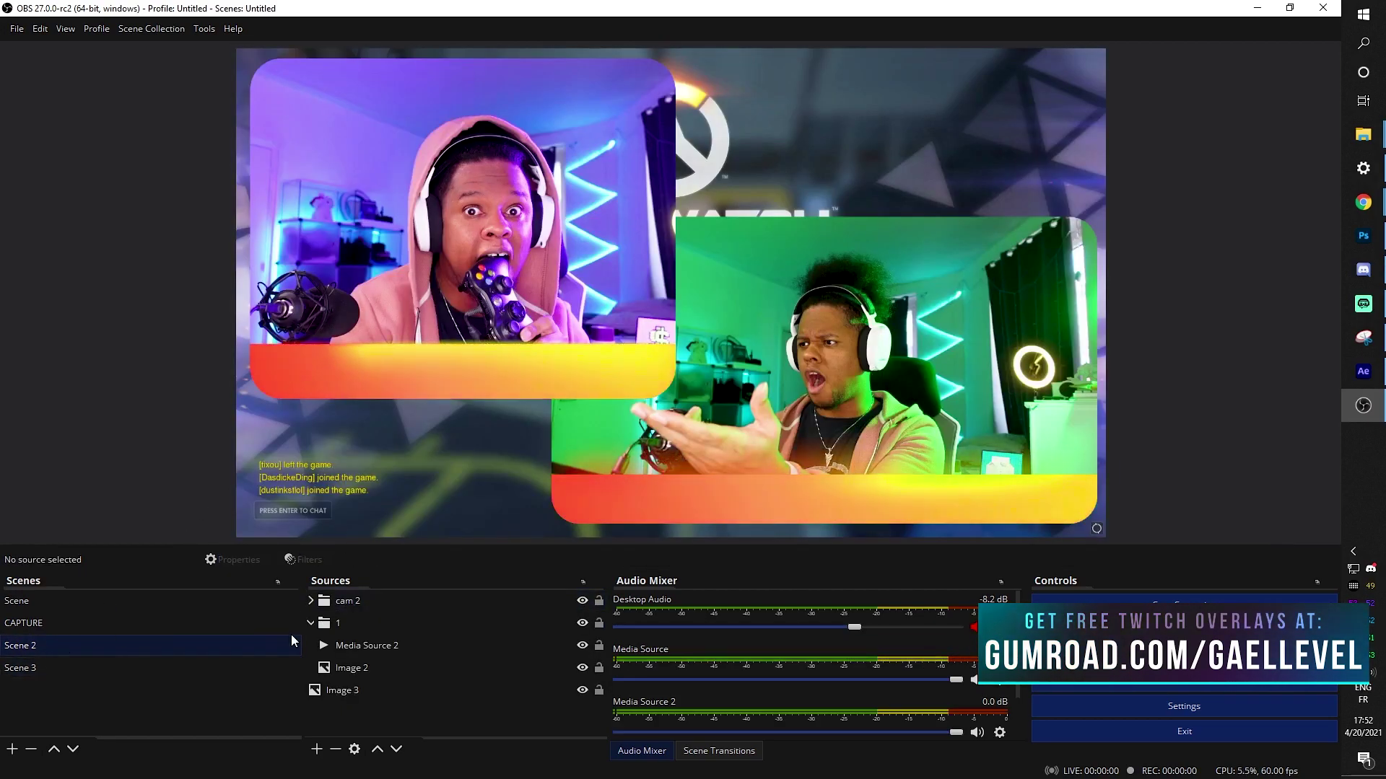
- Set the scene transition to Stinger and bring up its options
left_click(689, 752)
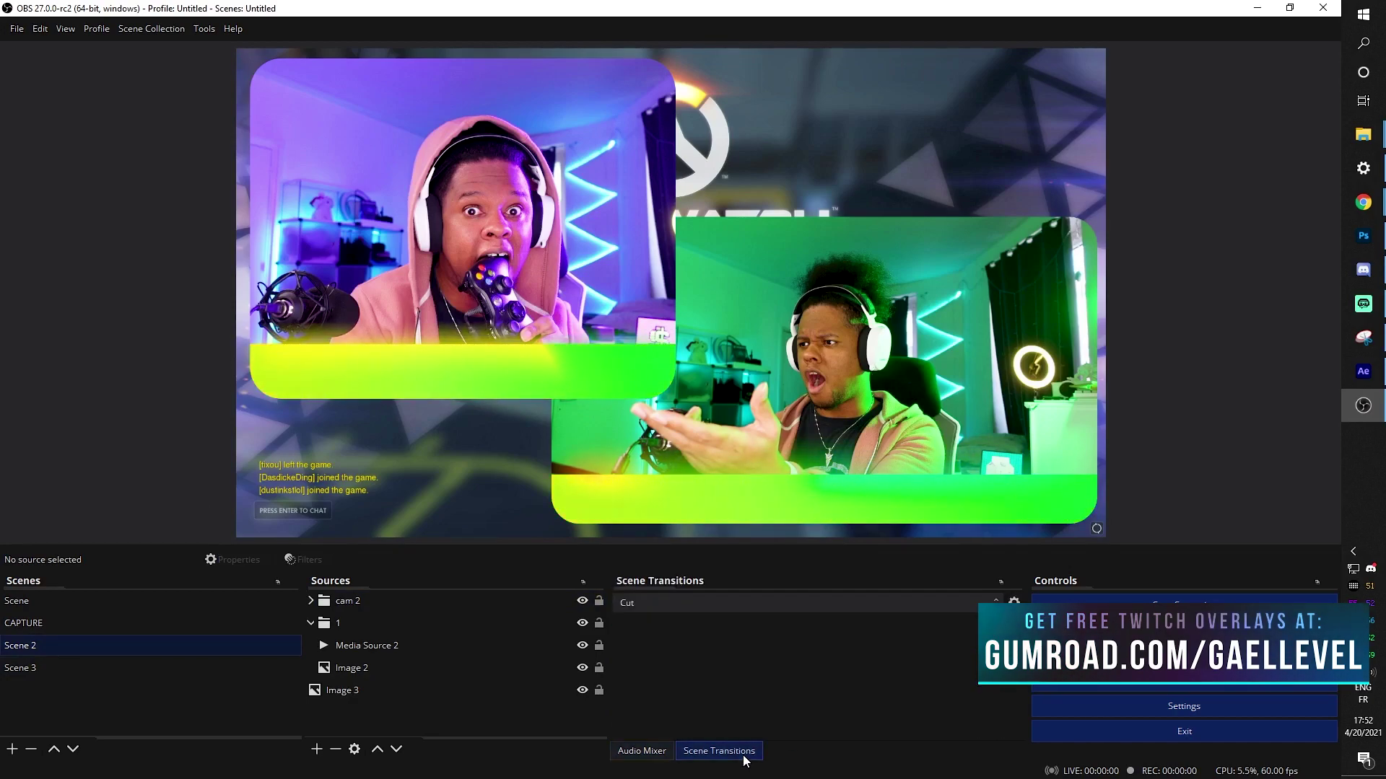
left_click(892, 599)
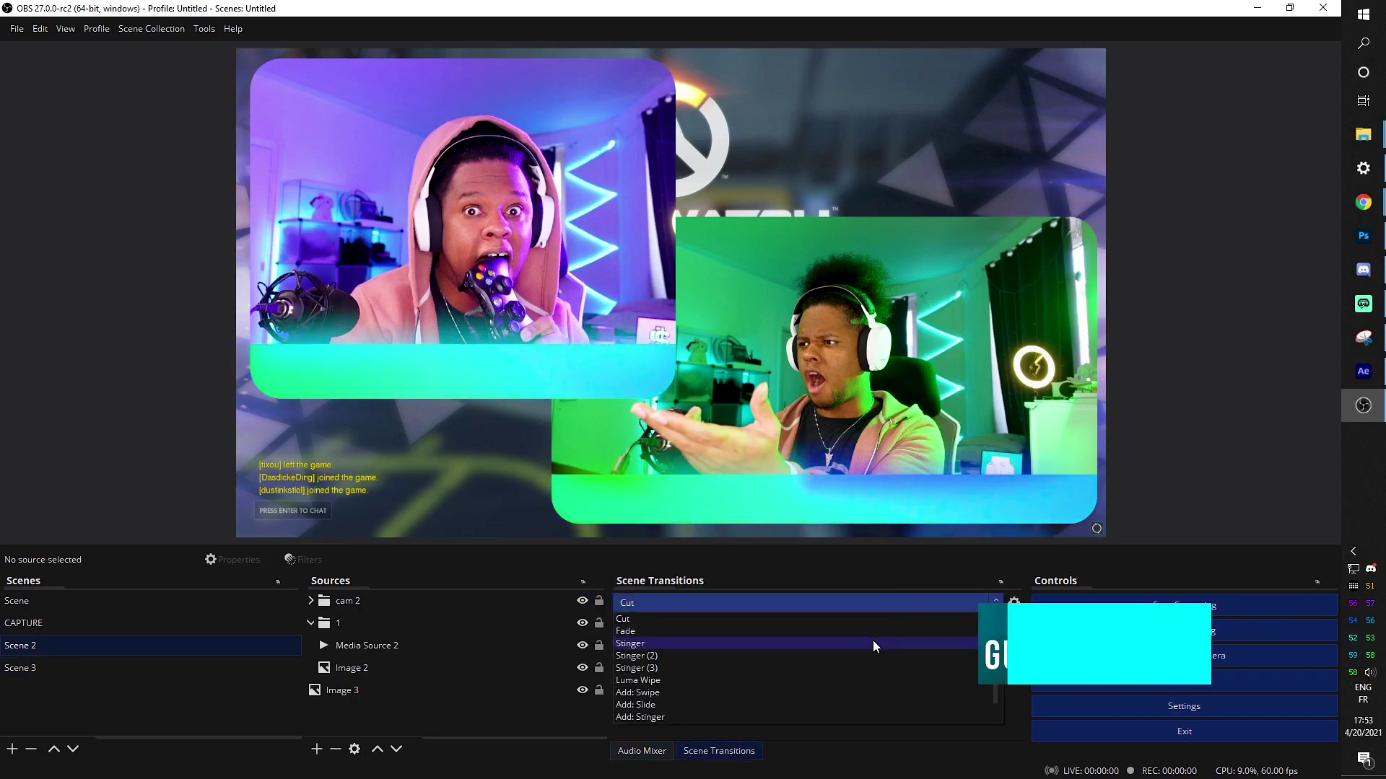
left_click(873, 640)
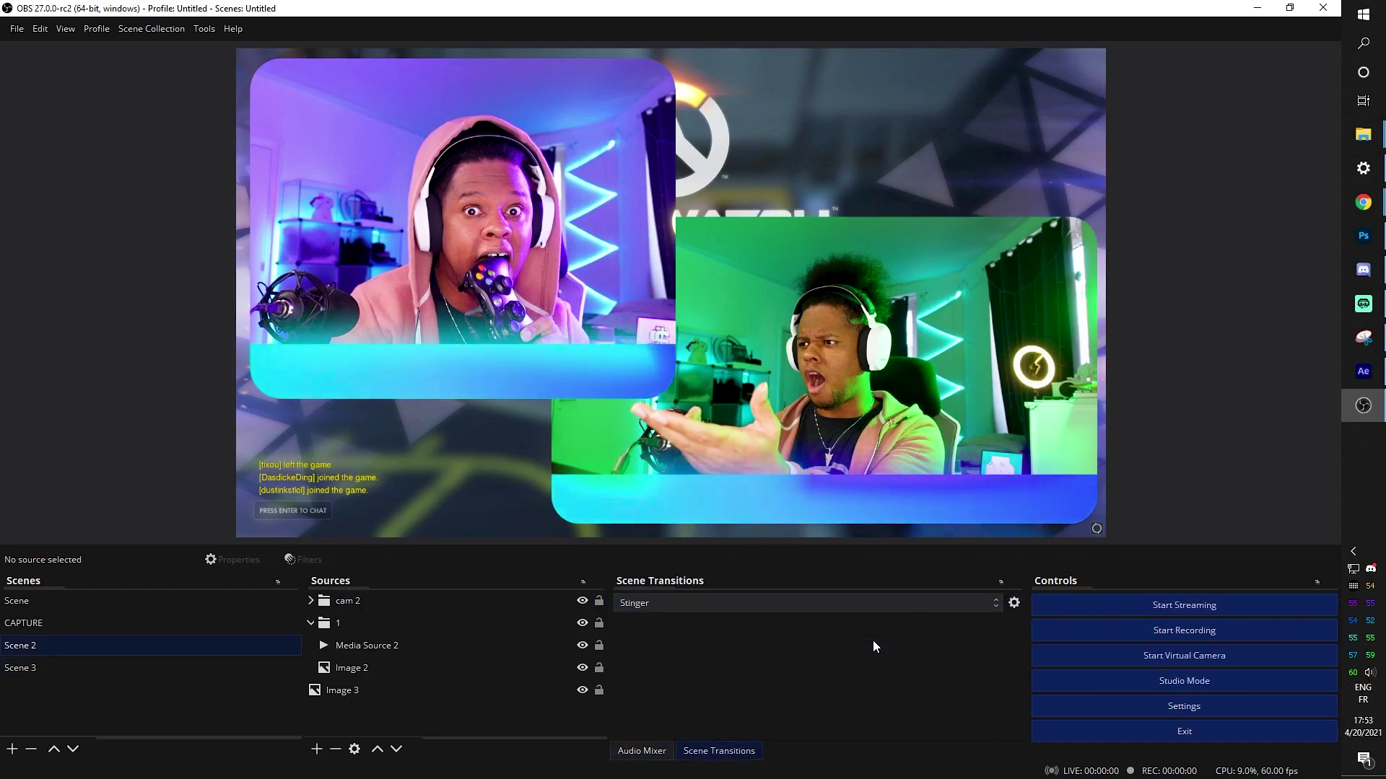
left_click(1016, 605)
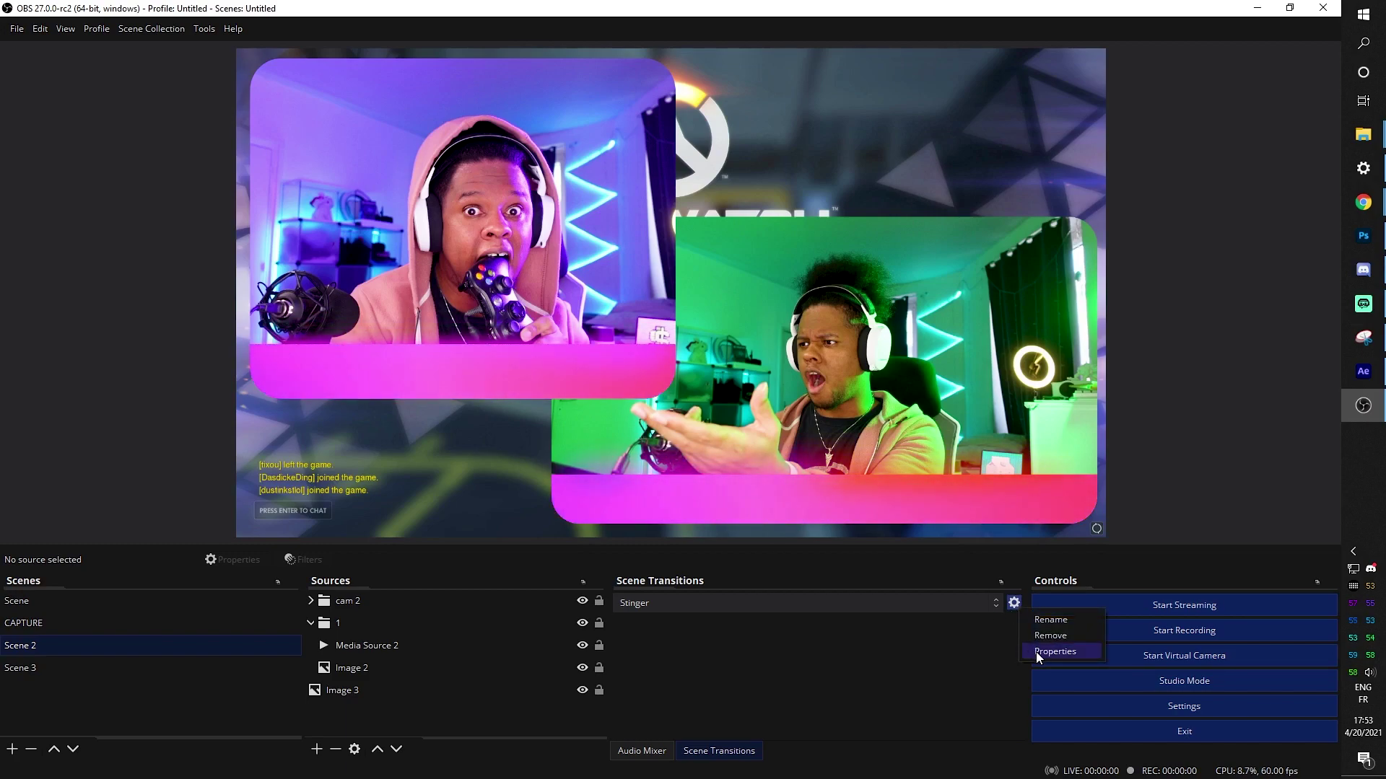
- Open the Stinger transition's properties and reset them to defaults
left_click(1037, 651)
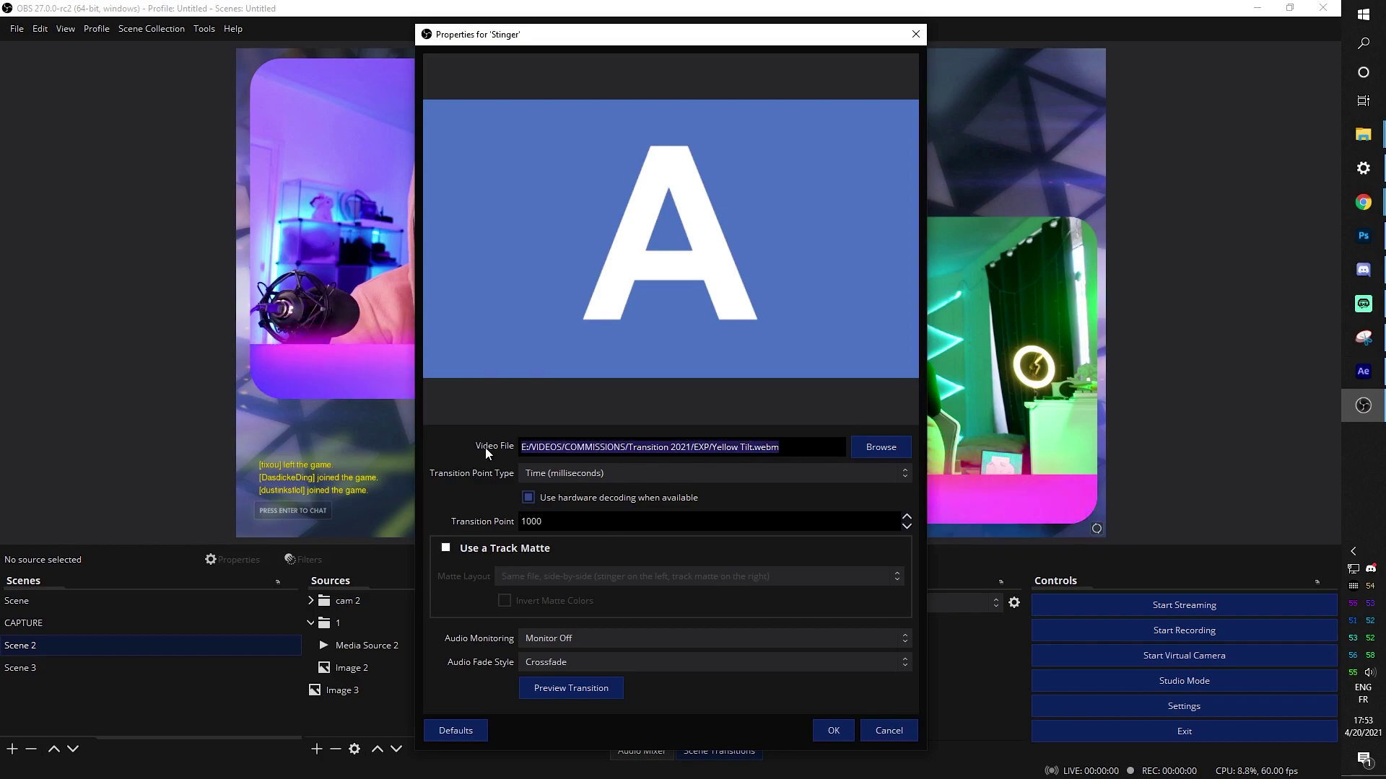
left_click(460, 731)
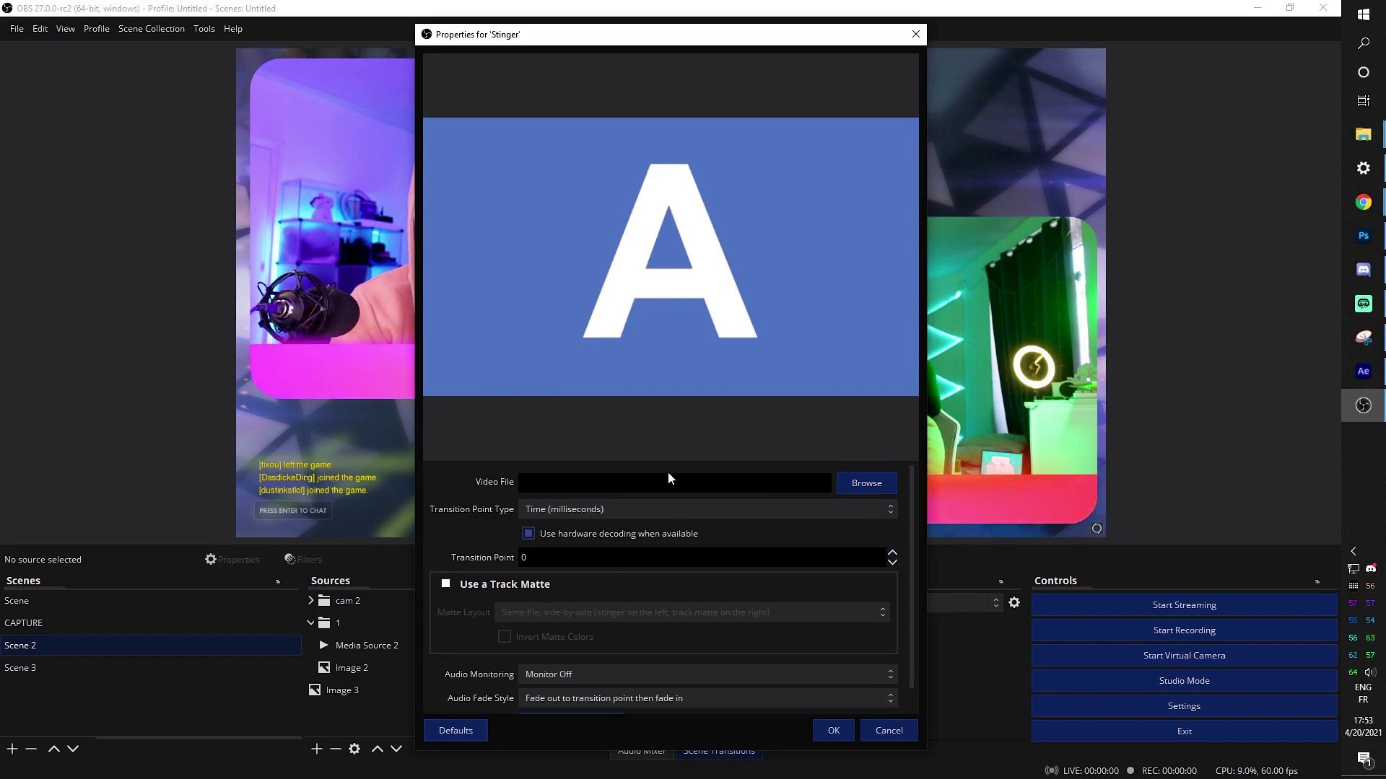
left_click_drag(591, 39, 595, 16)
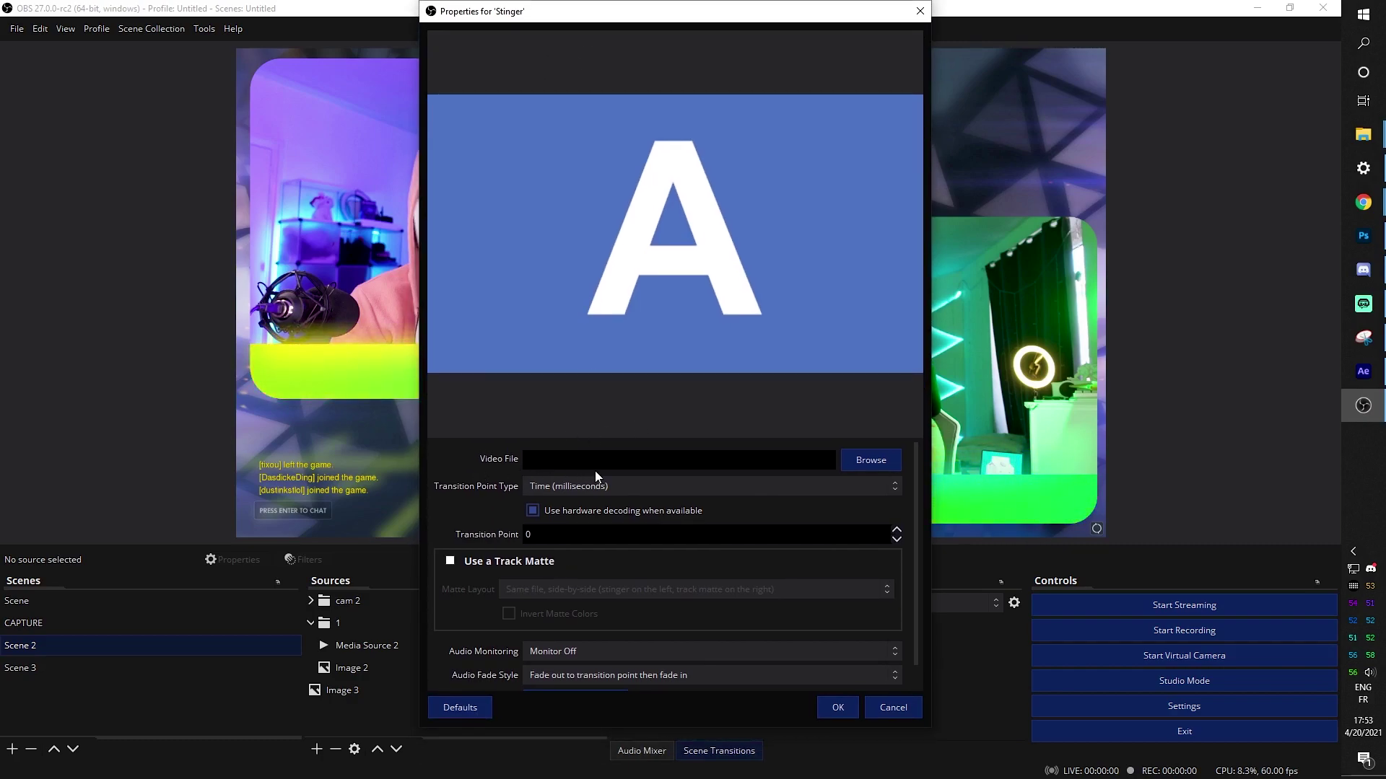
- Enable Use a Track Matte and set Matte Layout to Separate file
left_click(457, 564)
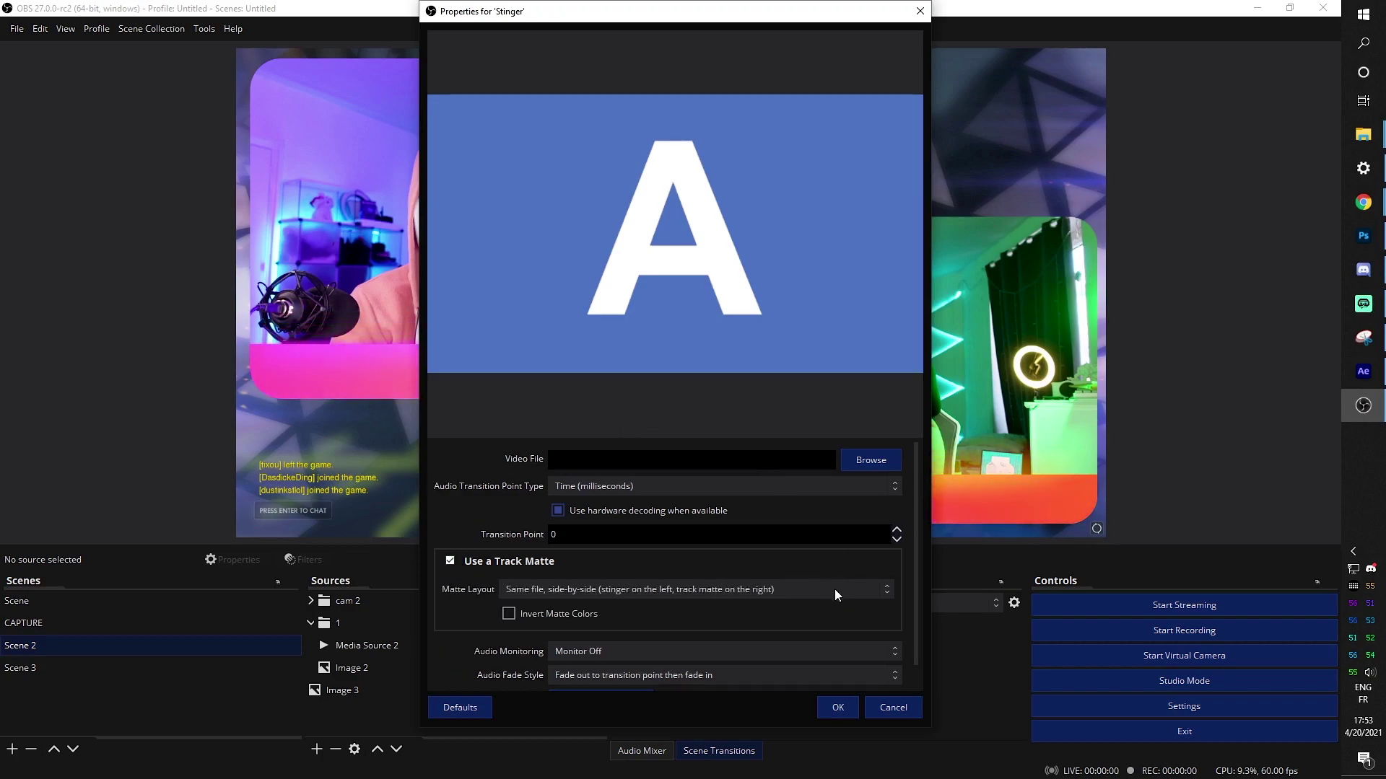
scroll(469, 566, "down", 1)
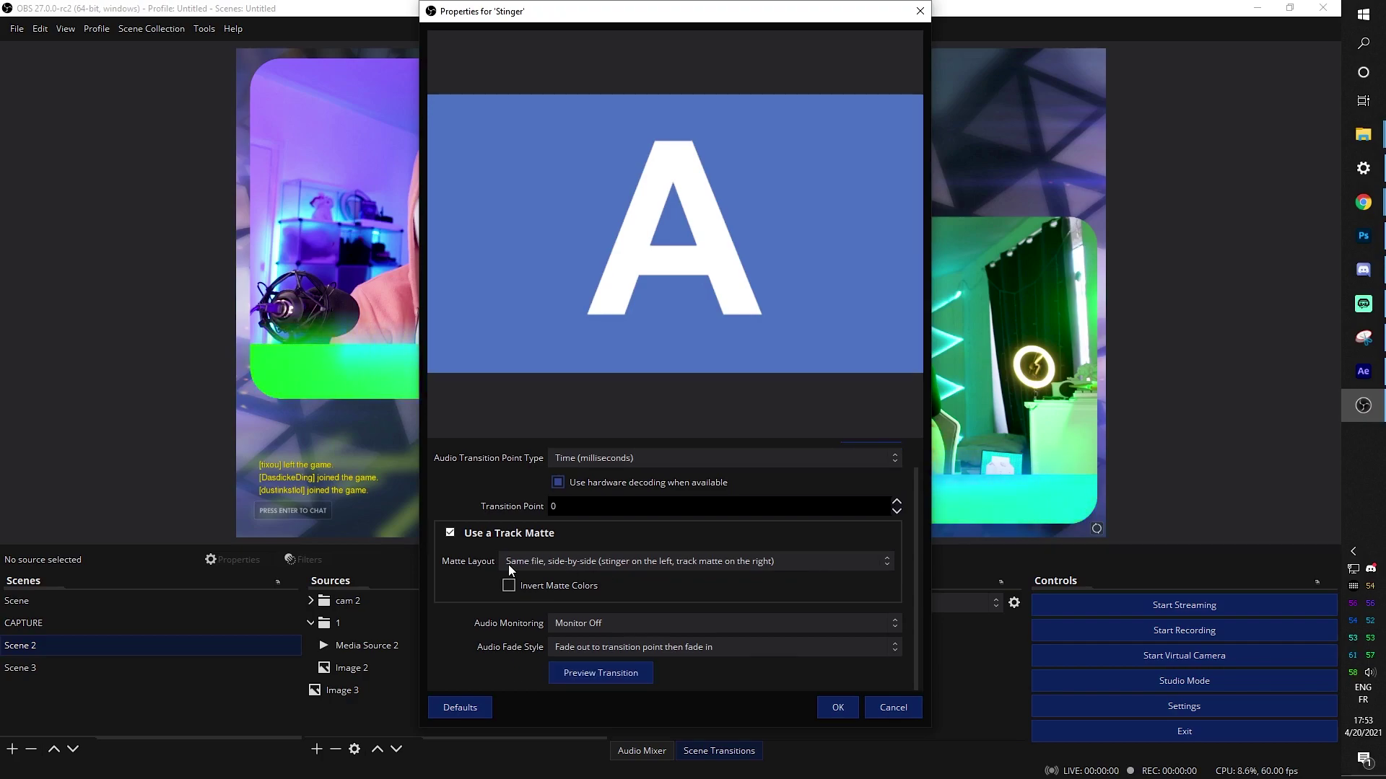
left_click(638, 562)
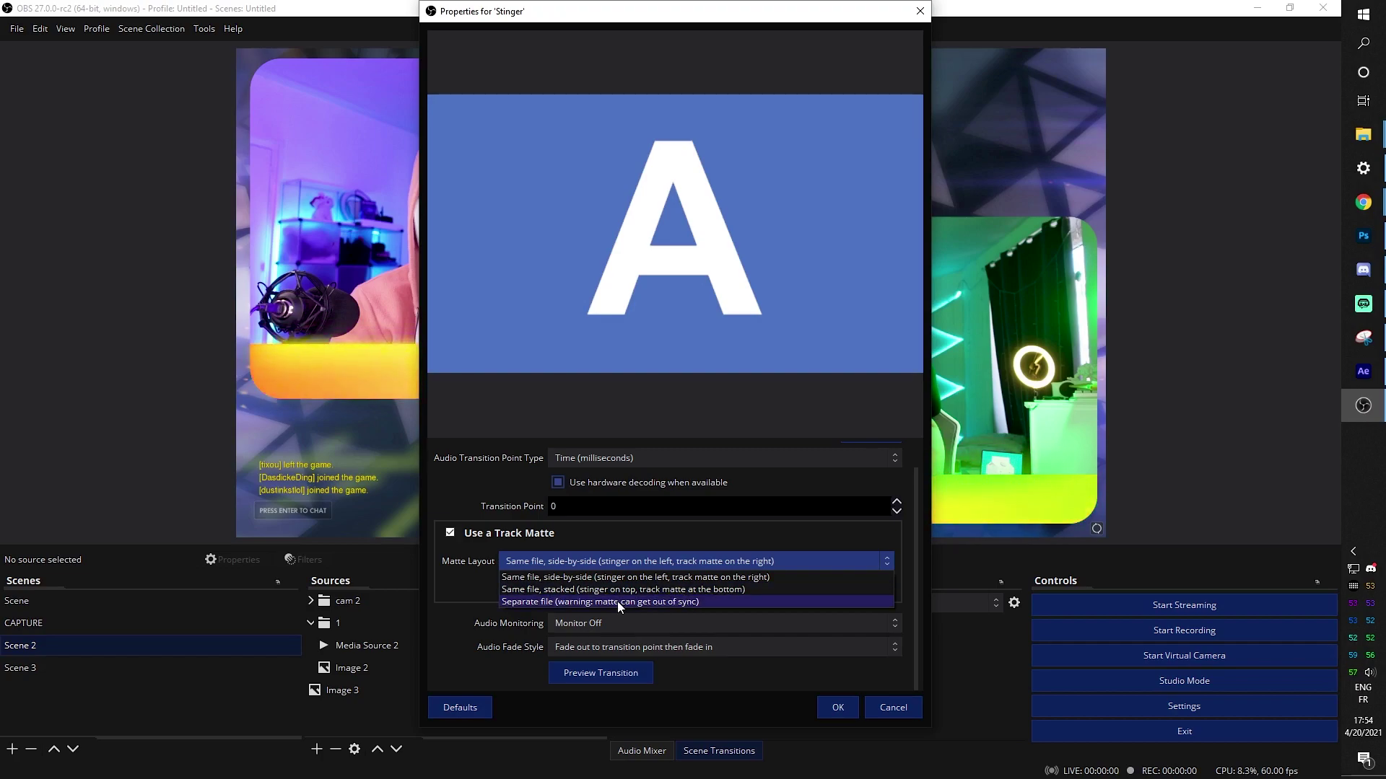
left_click(569, 602)
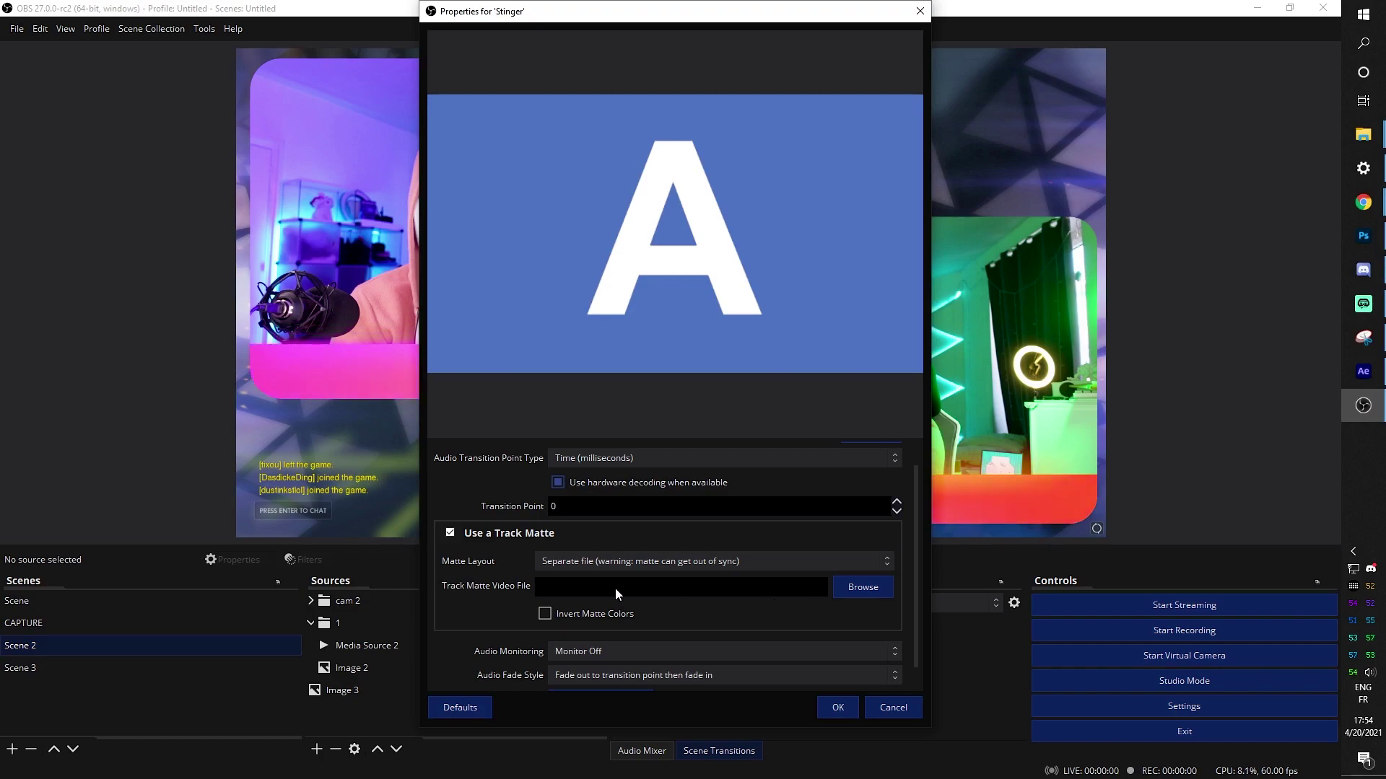
- Load Burn matte.mov from the comp folder as the track matte video file
left_click(847, 590)
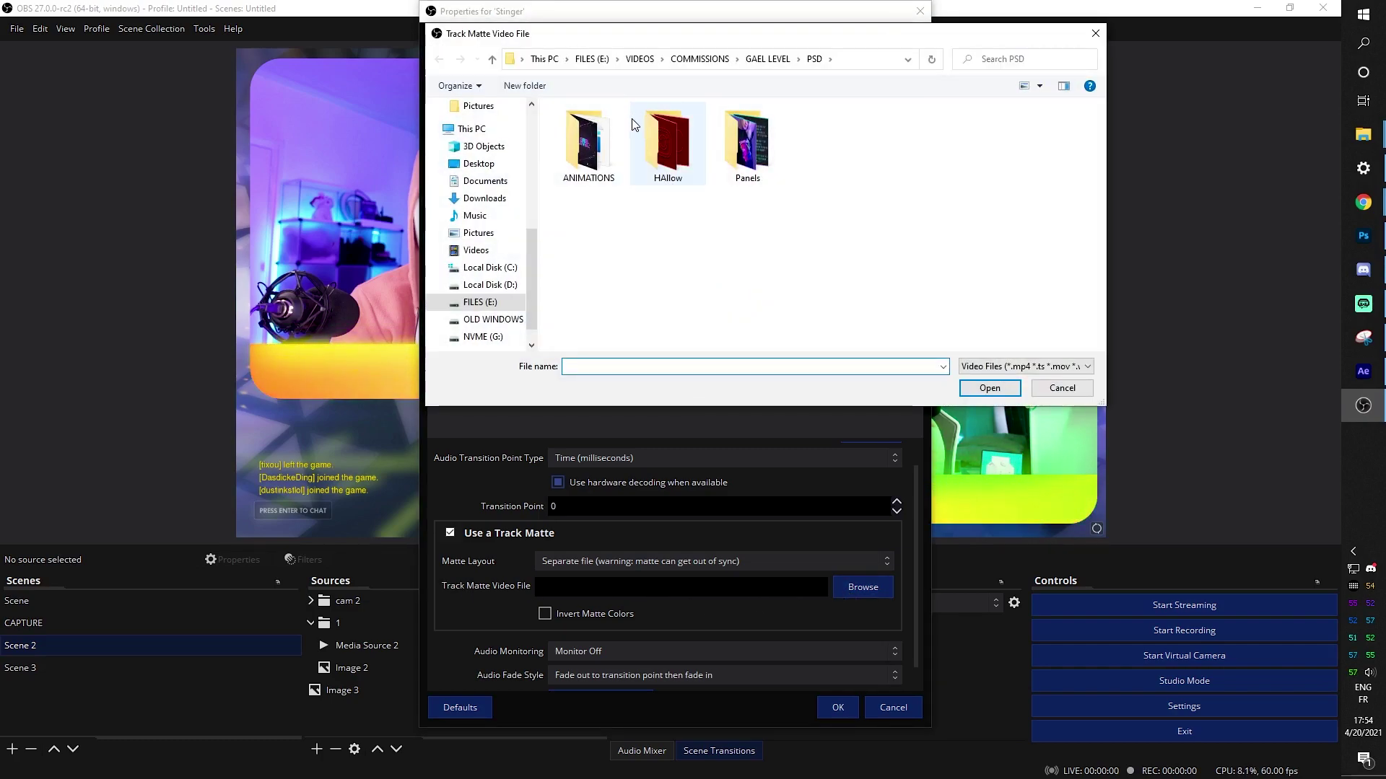
scroll(480, 221, "up", 3)
left_click(476, 231)
left_click(588, 145)
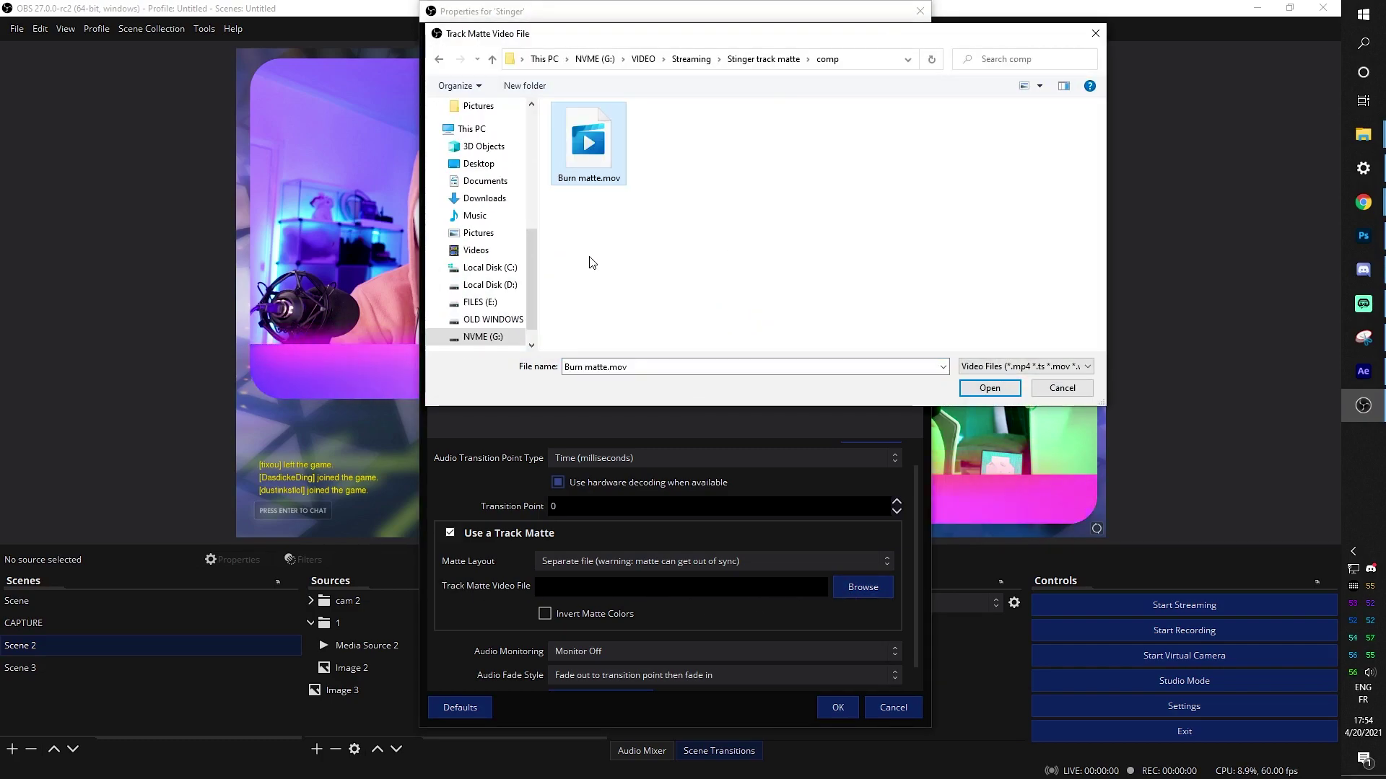
left_click(989, 388)
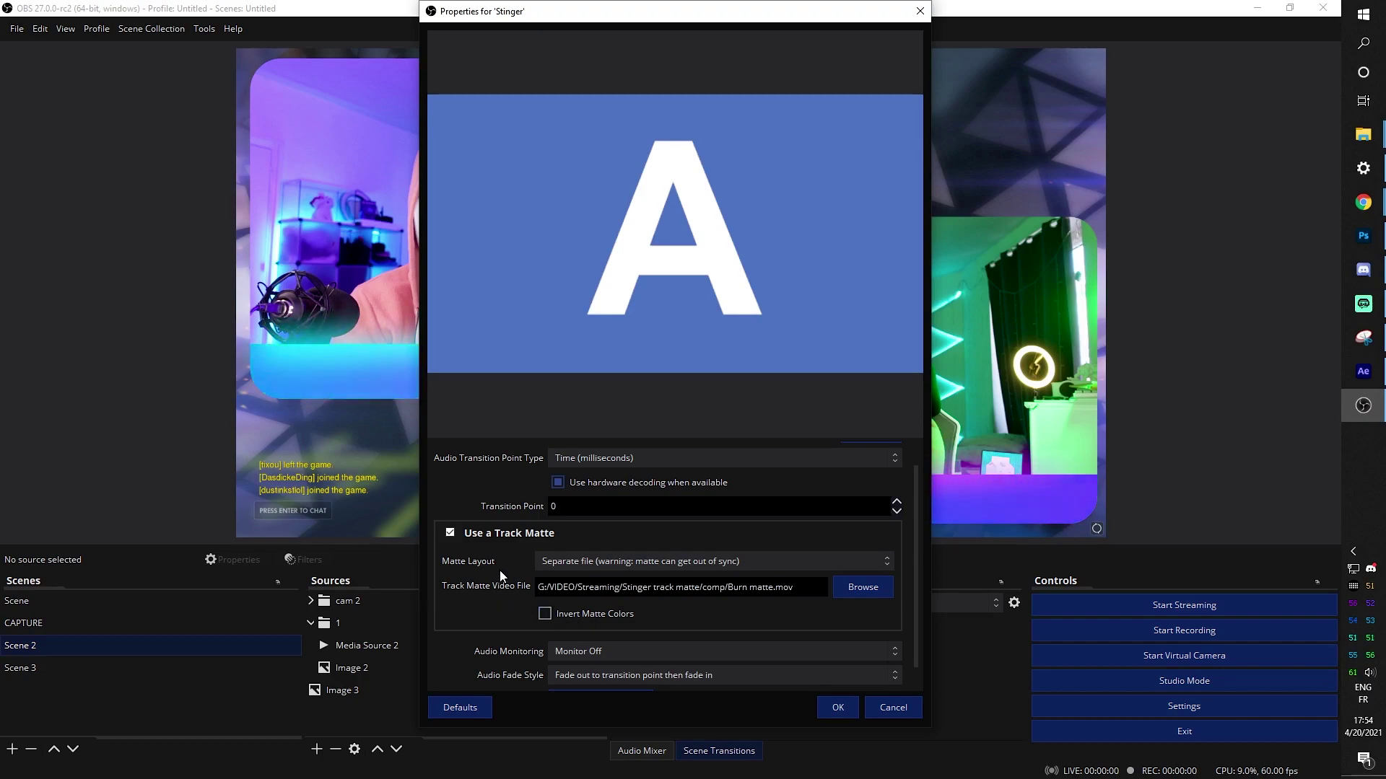
scroll(499, 570, "down", 1)
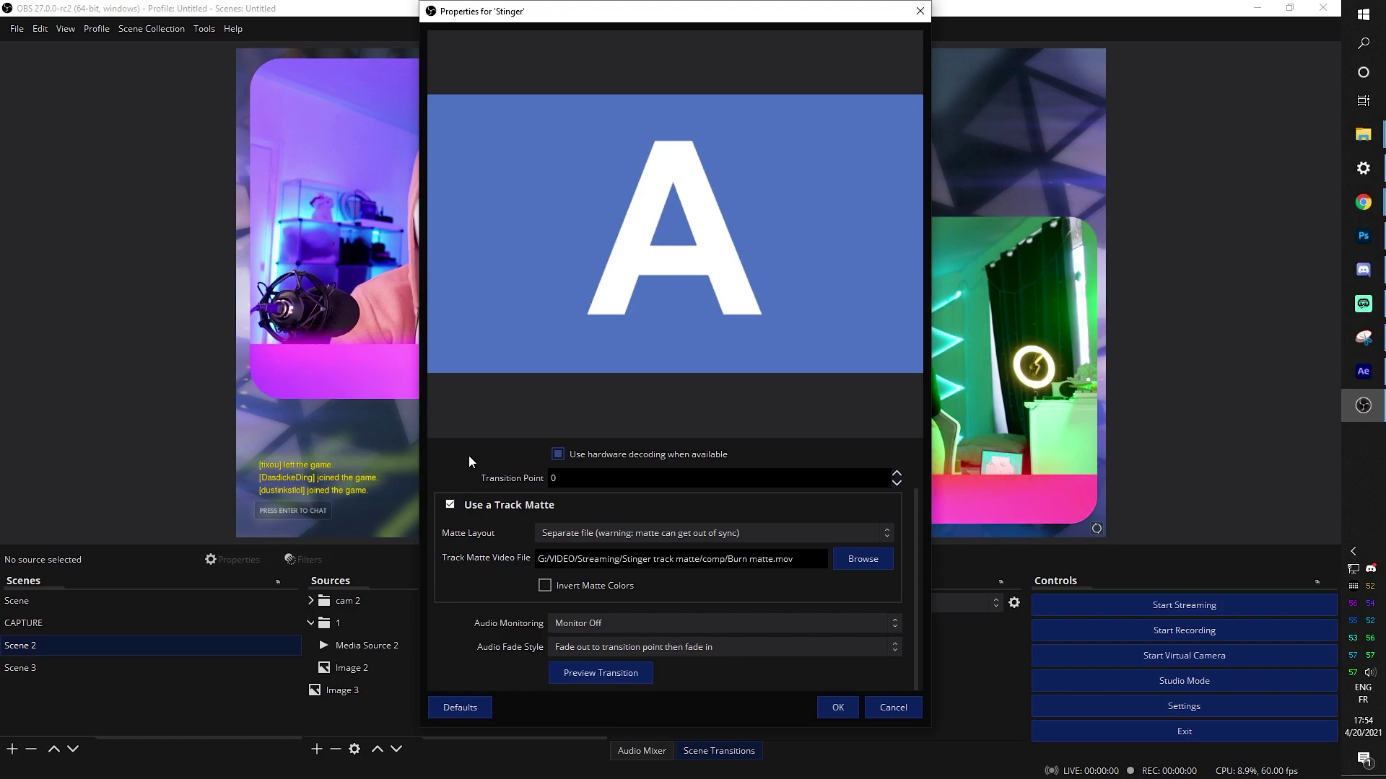
- Preview the burn stinger transition three times, then save the Stinger settings with OK
left_click(613, 678)
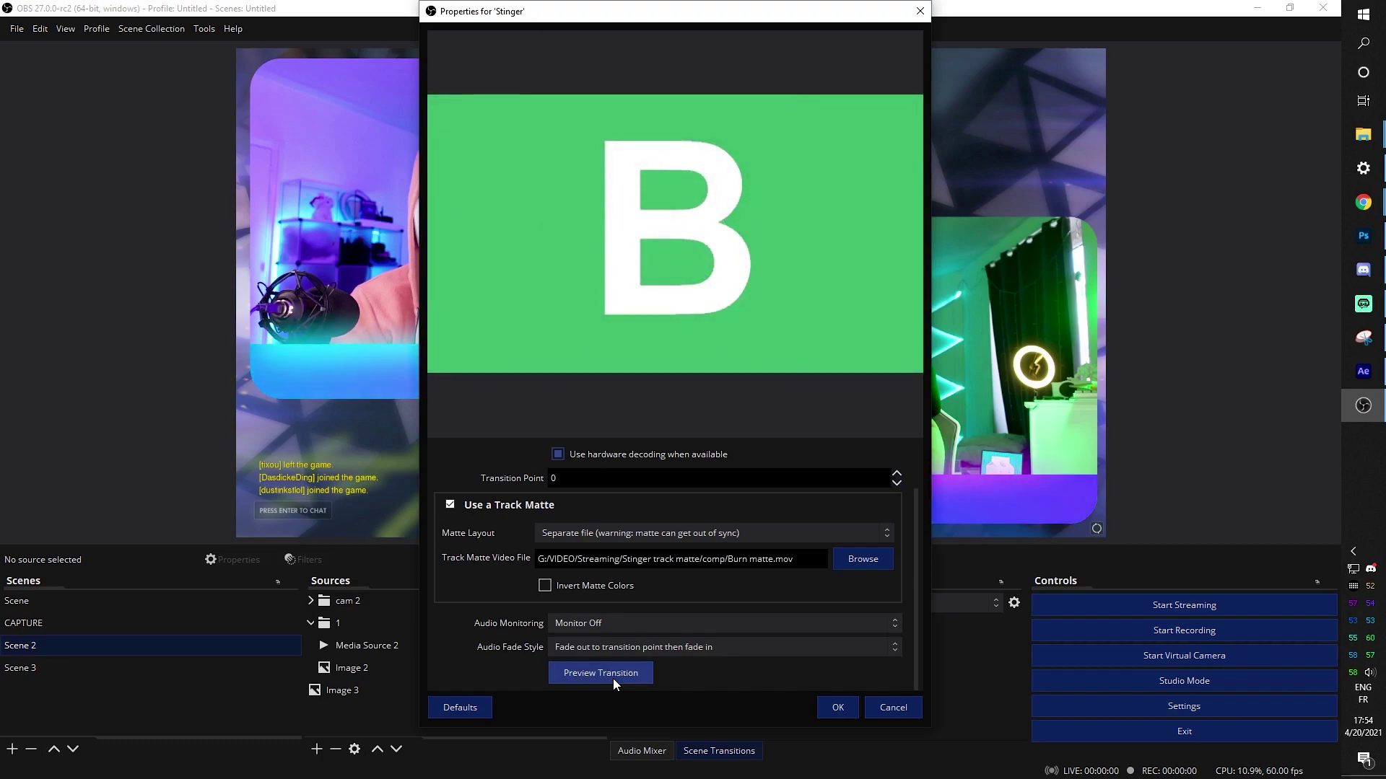
left_click(612, 678)
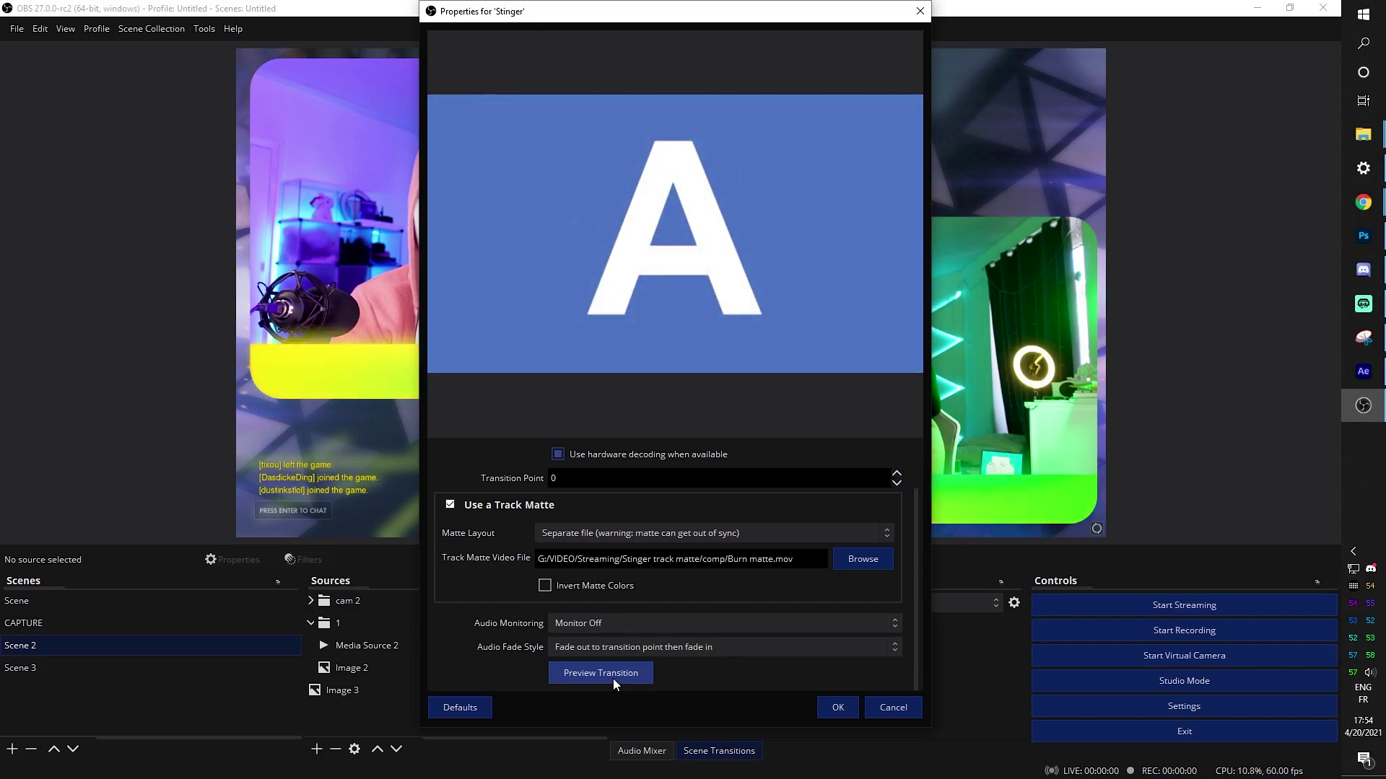
left_click(613, 678)
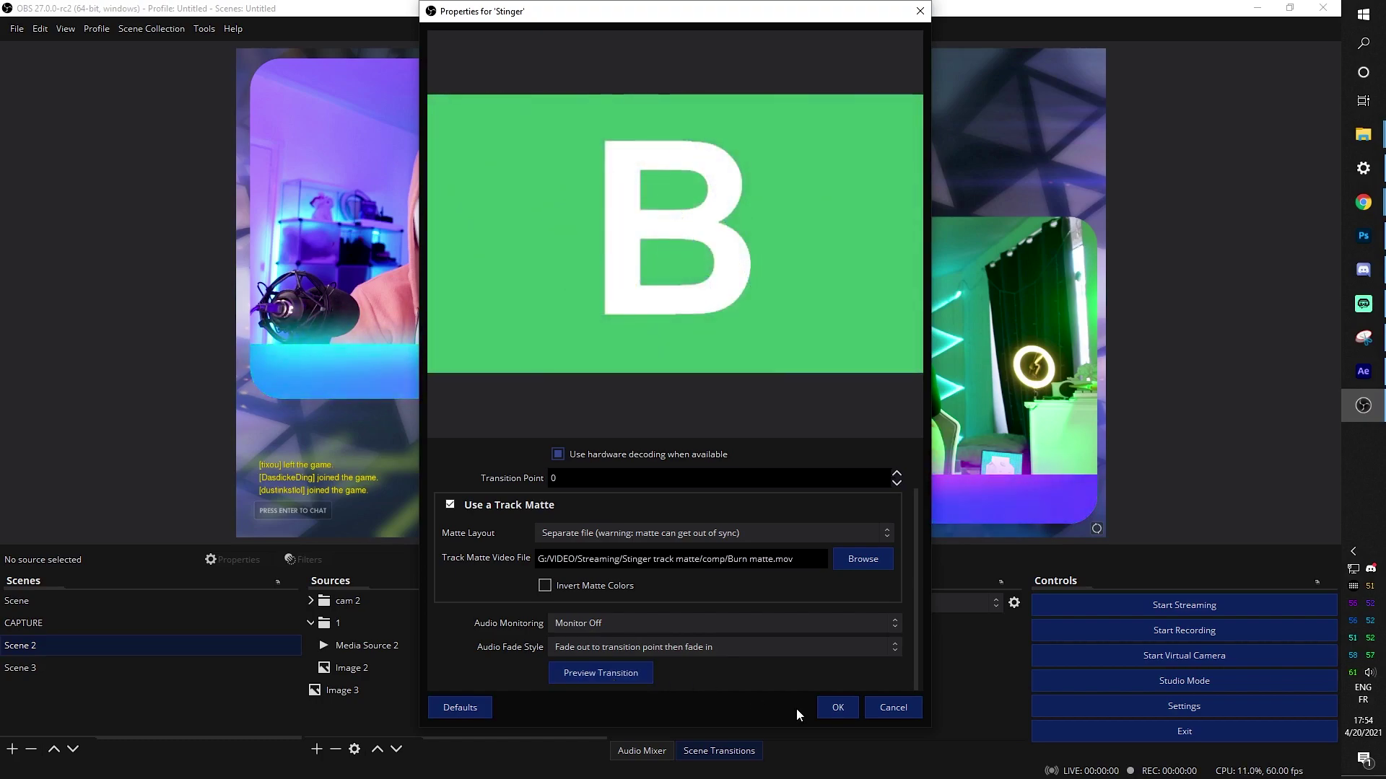
left_click(836, 707)
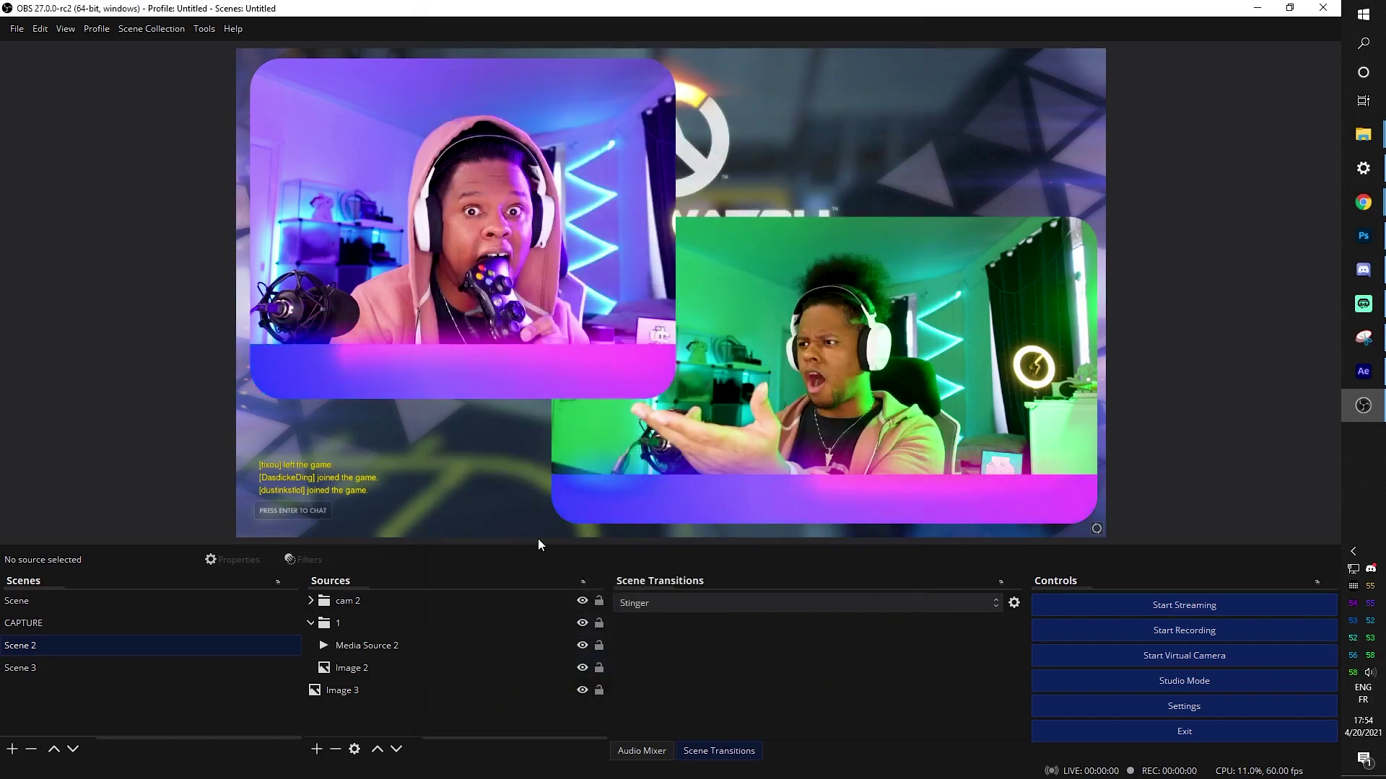
- Switch through Scene 3, Scene 2, Scene 3, Scene 2 and finally CAPTURE to watch the burn stinger
left_click(31, 668)
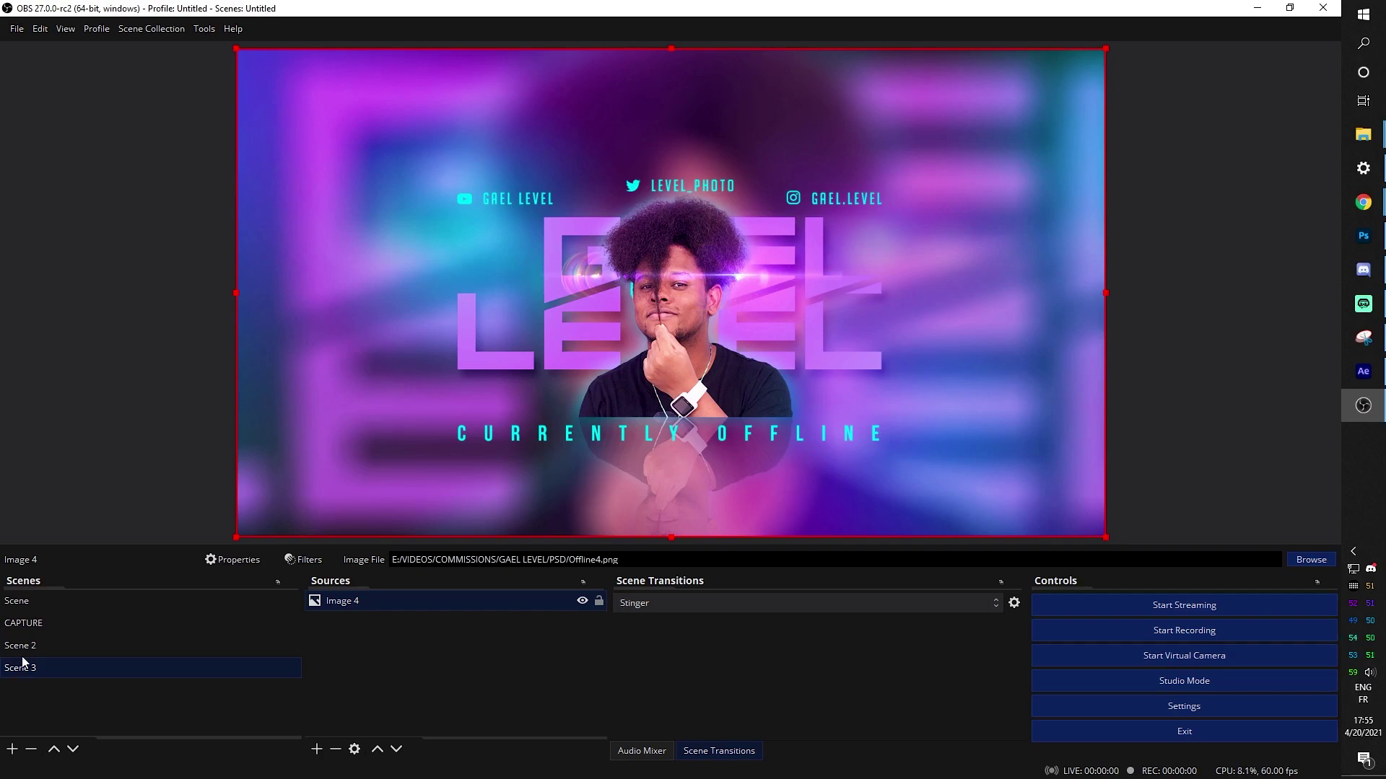
left_click(26, 647)
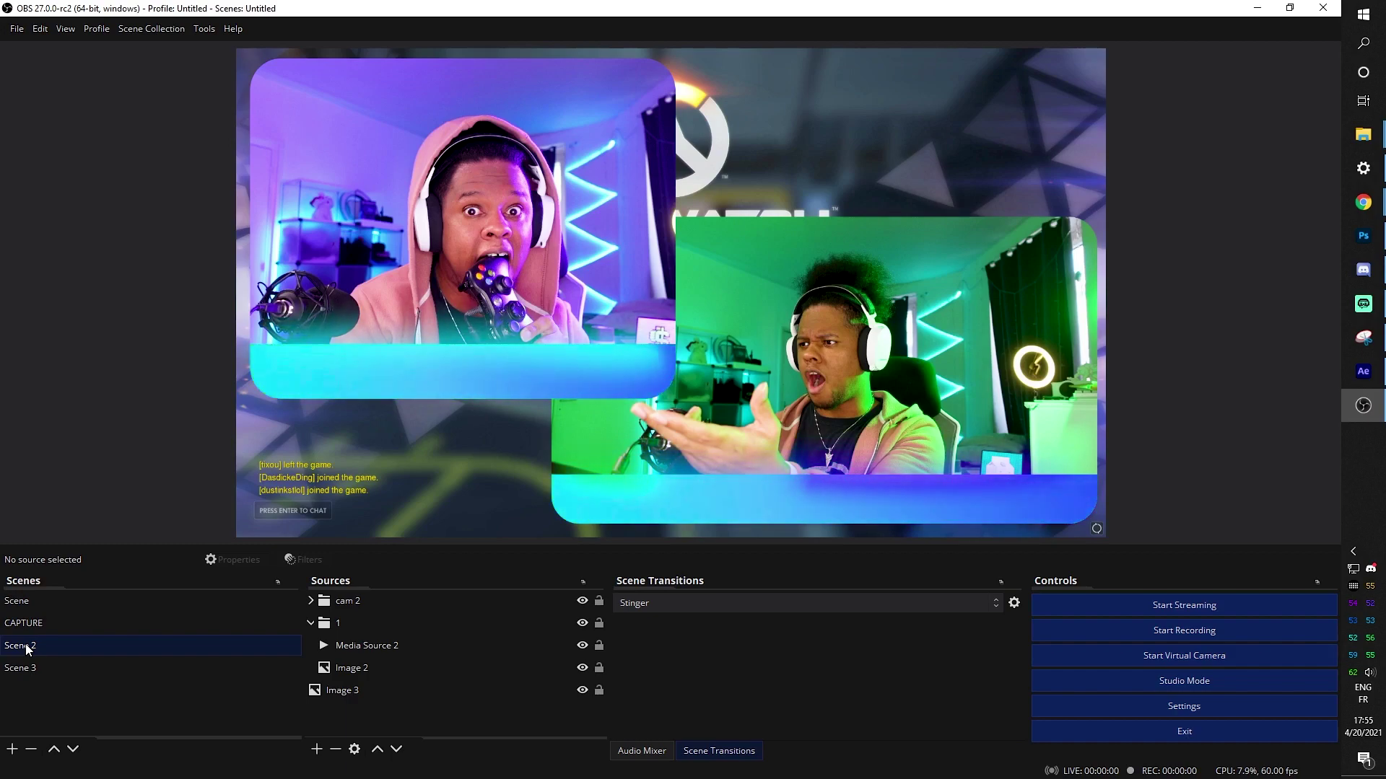
left_click(24, 669)
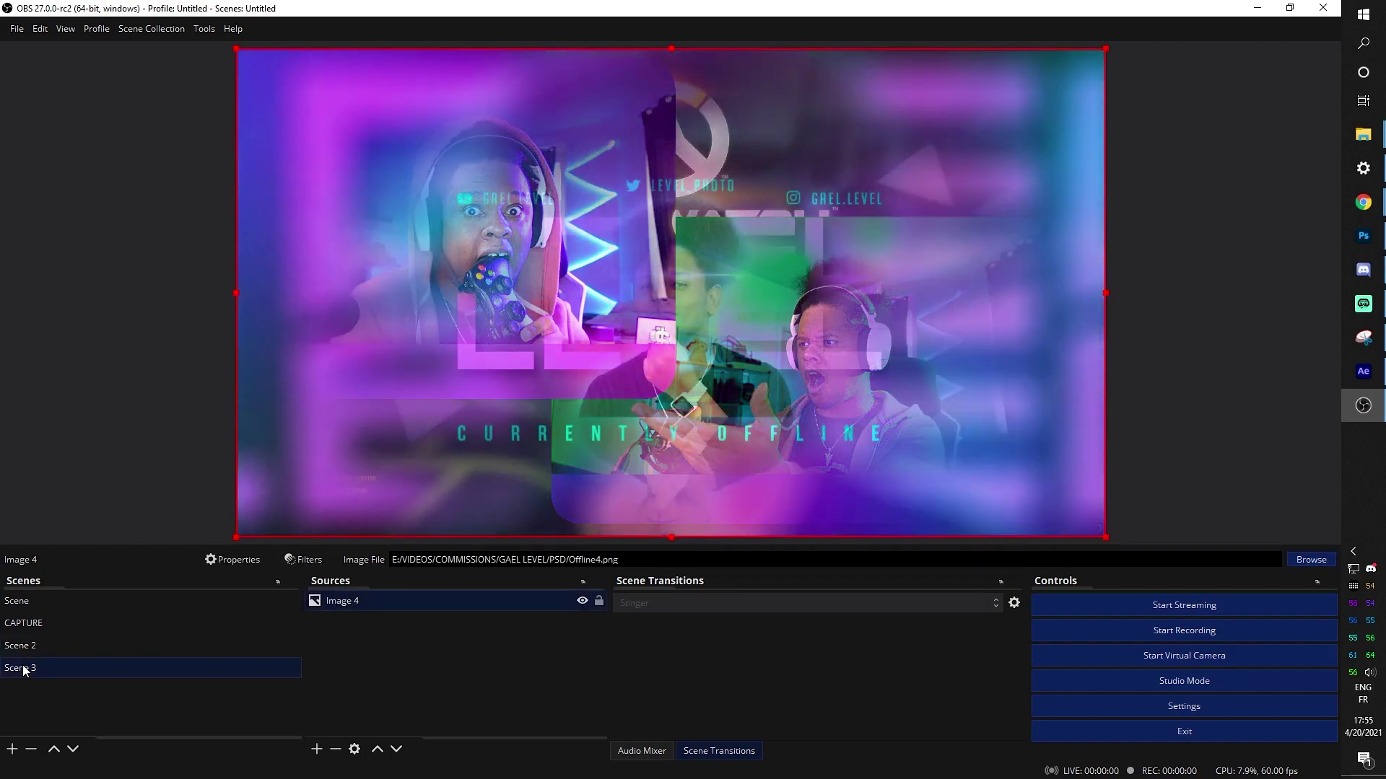
left_click(46, 653)
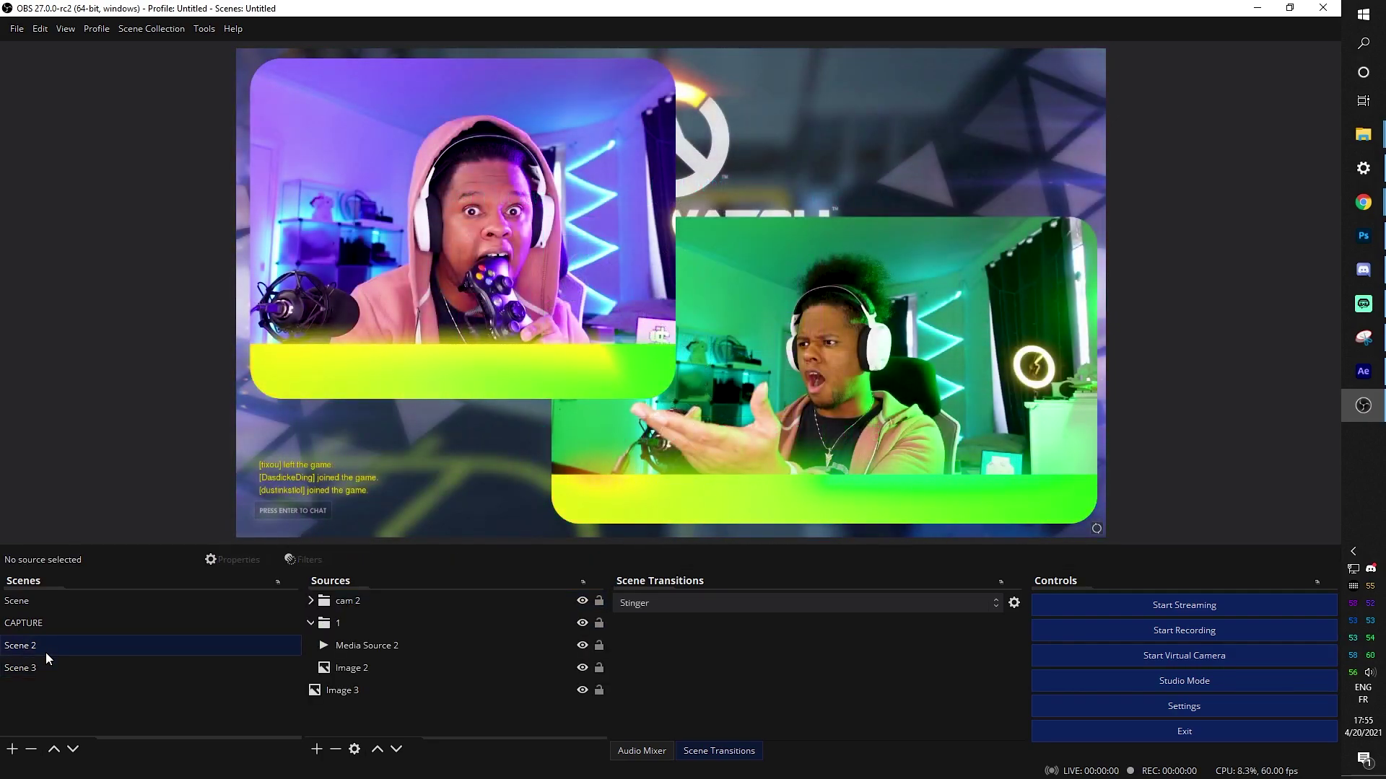
left_click(45, 630)
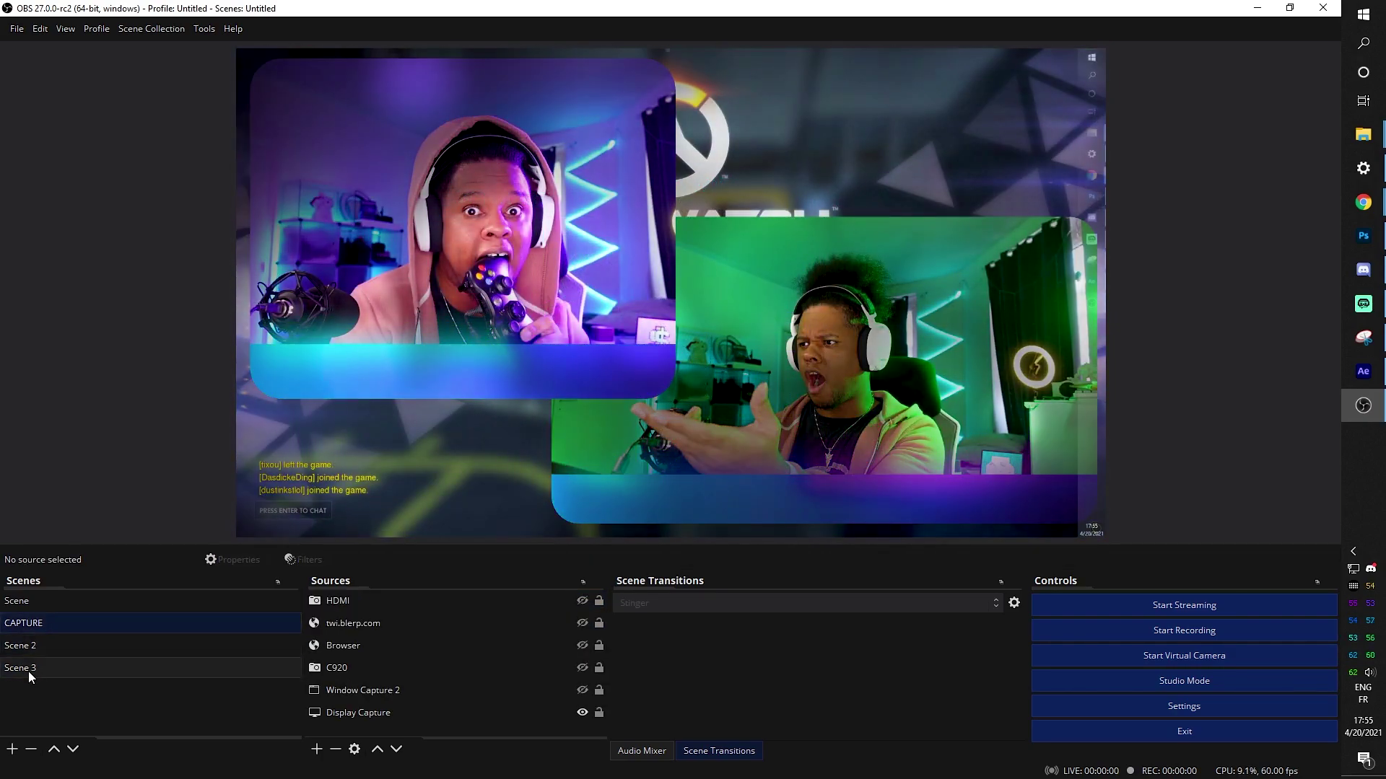